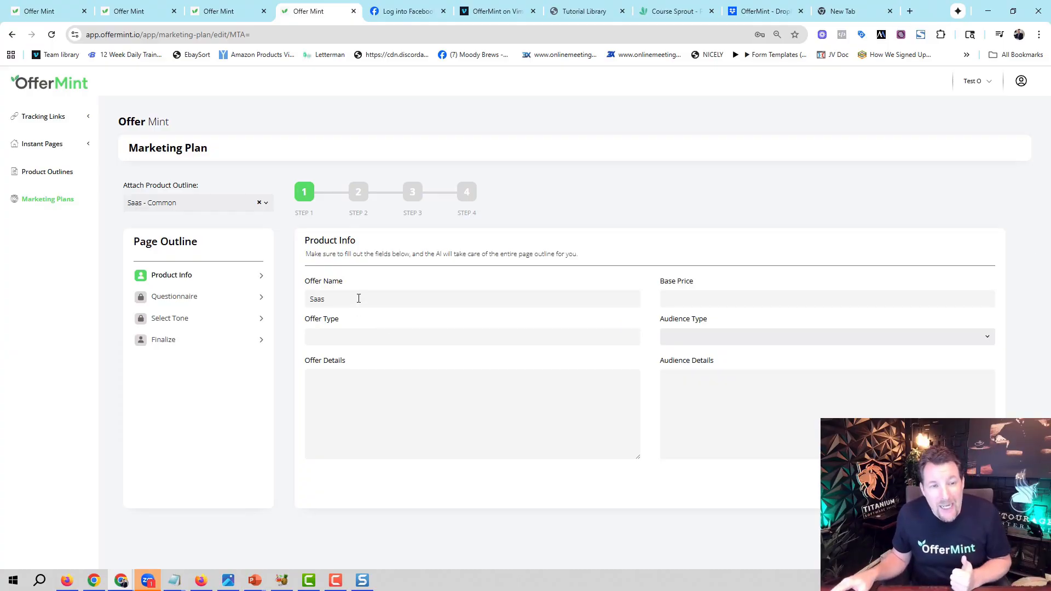
Enter "System - Gamified Course" as the offer type.
{"action": "left_click_drag", "start_coordinate": [358, 298], "coordinate": [300, 301]}
{"action": "left_click", "coordinate": [370, 332]}
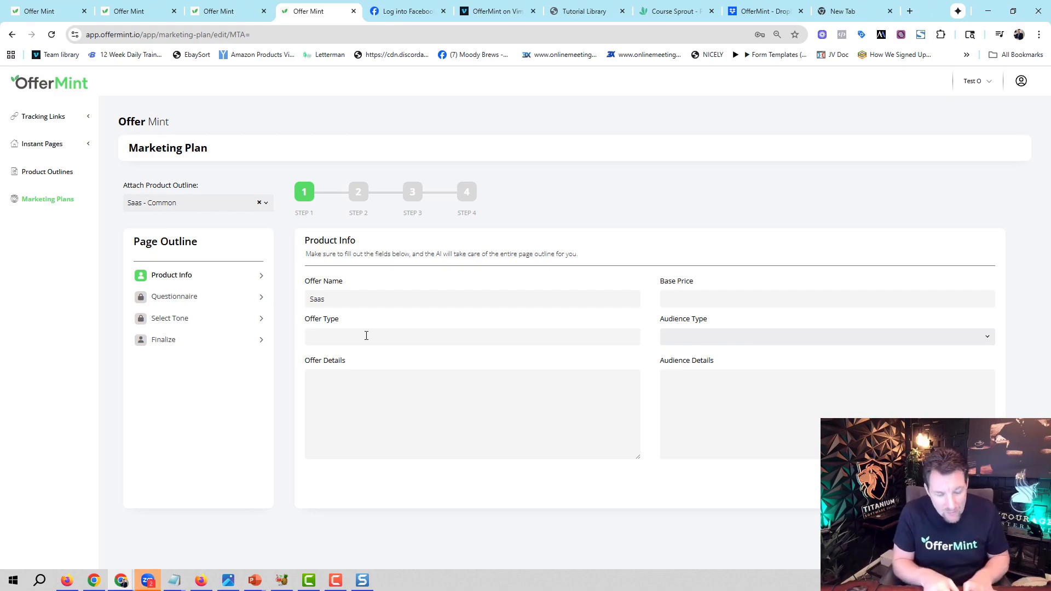
{"action": "type", "text": "Saas"}
{"action": "key", "text": "BackSpace"}
{"action": "key", "text": "BackSpace"}
{"action": "key", "text": "BackSpace"}
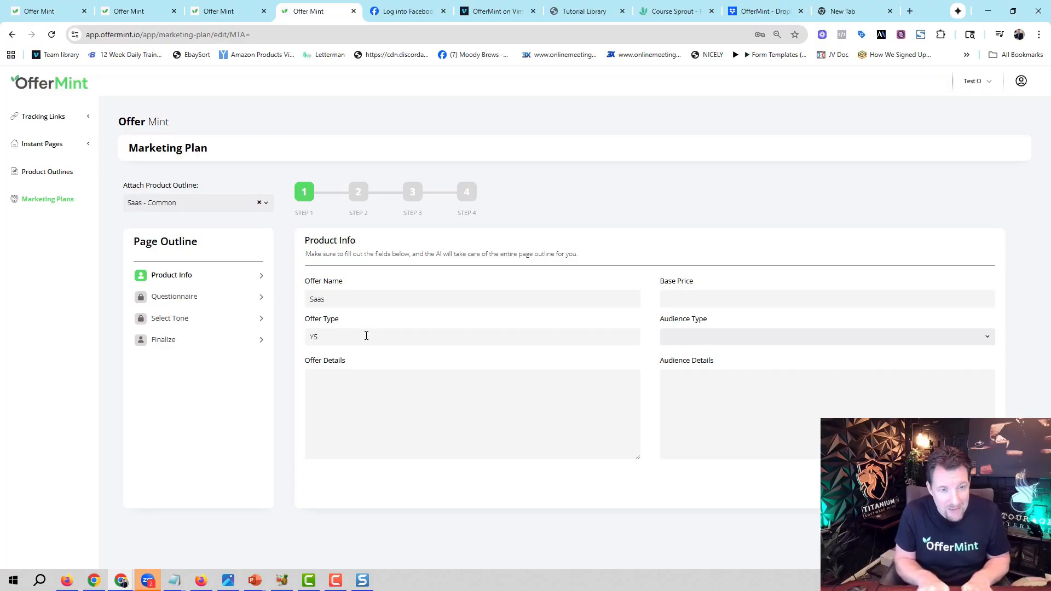
{"action": "type", "text": "ystem"}
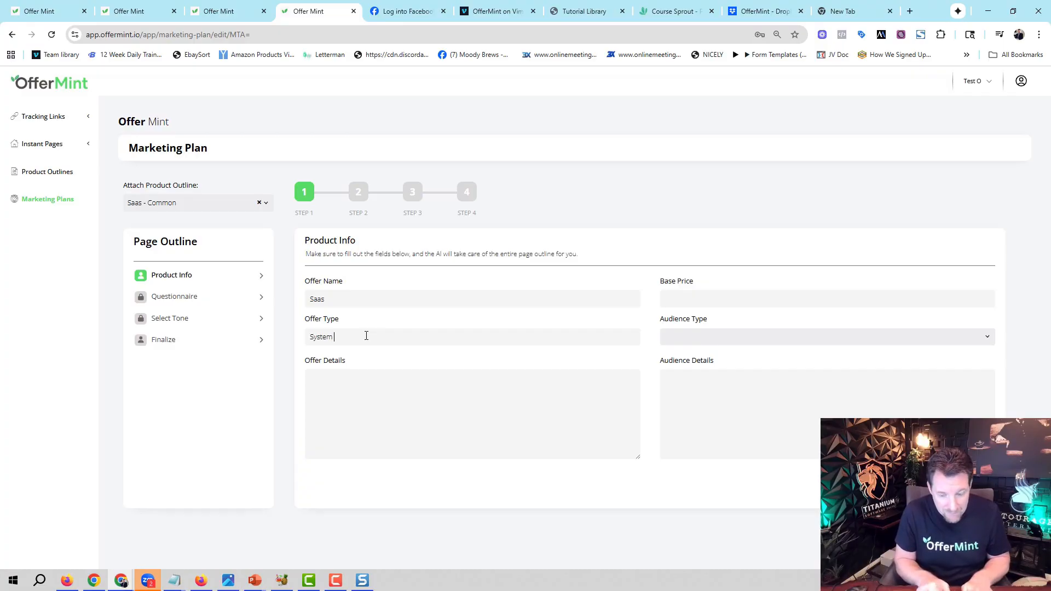
{"action": "type", "text": " - Gamified Course"}
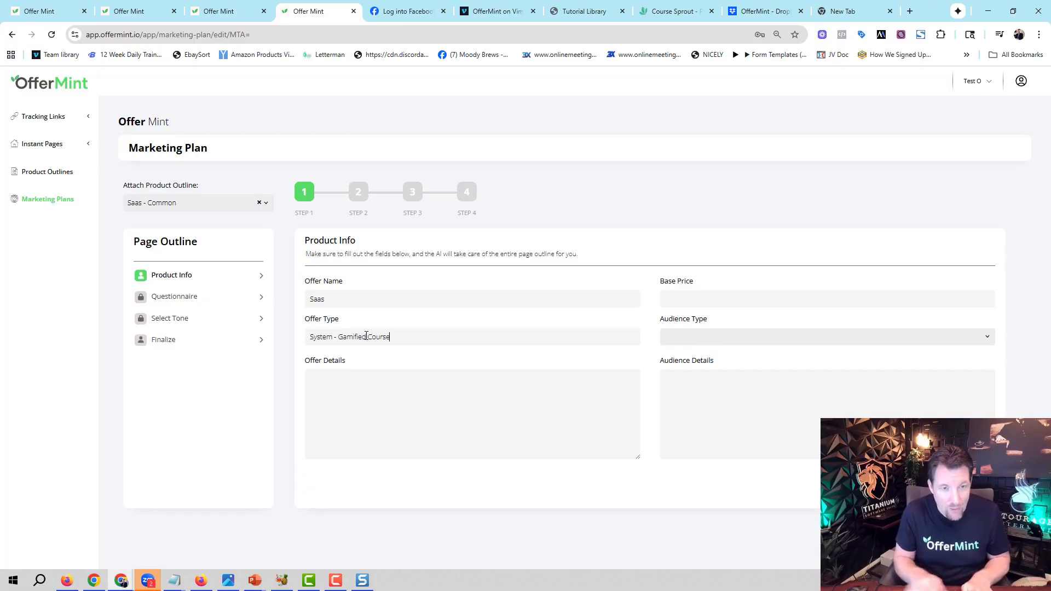
Paste offer details describing a system helping online business owners launch or sell their own Saas software in about 60 days using a fast, low-cost approach.
{"action": "left_click", "coordinate": [376, 404]}
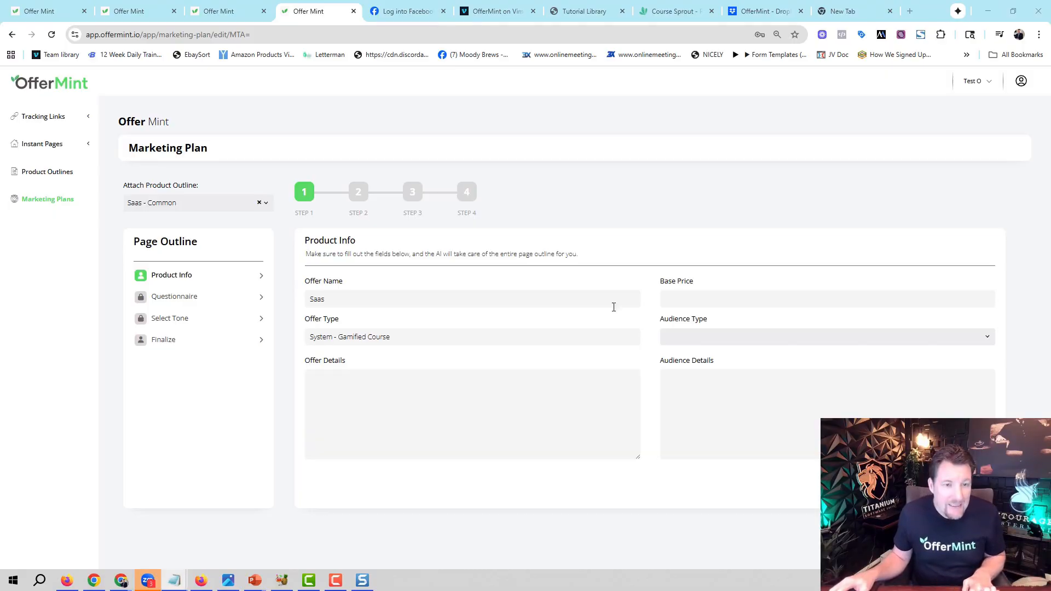
{"action": "left_click", "coordinate": [472, 394]}
{"action": "type", "text": "A system that helps online business owners launch or sell their own Saas software in about 60 days.  By using fast and low-cost software-building approach"}
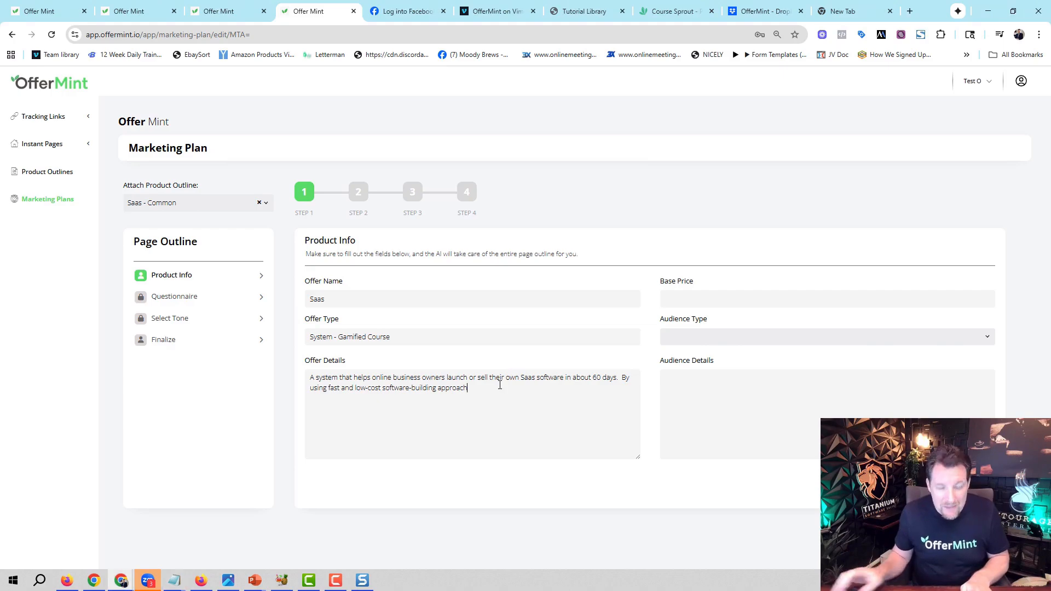
Append "It also includes a weekly call and a live interactive community with a series of bonuses." to the offer details.
{"action": "type", "text": "It in"}
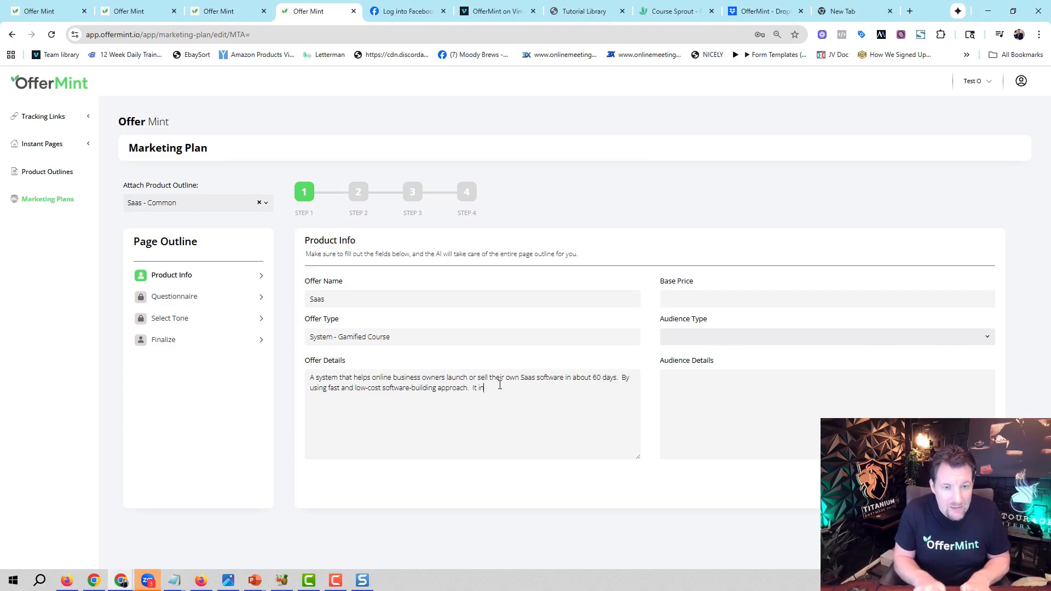
{"action": "type", "text": "l"}
{"action": "type", "text": "ac"}
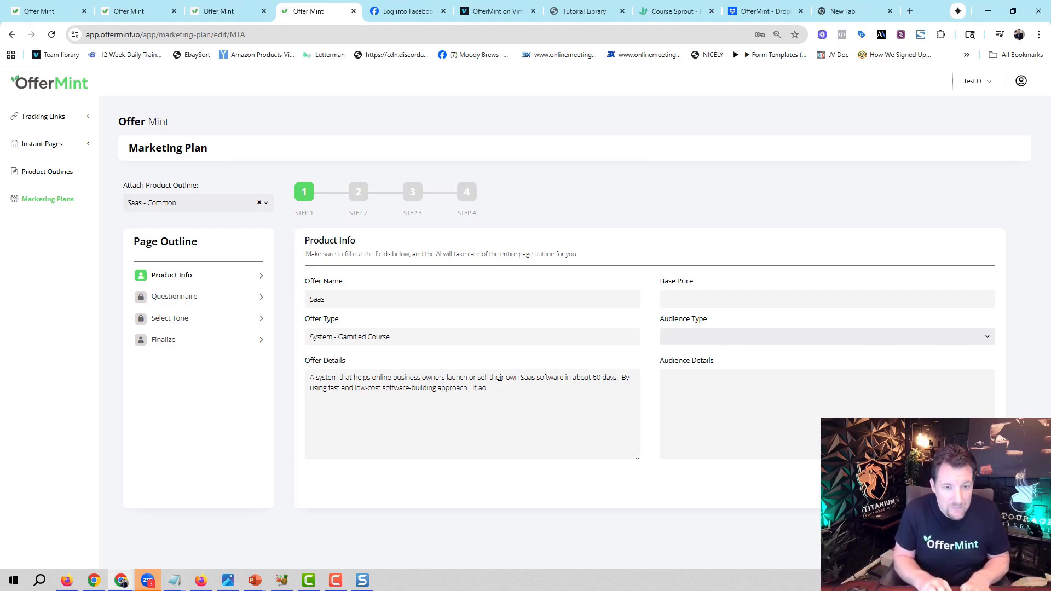
{"action": "type", "text": "so includes a"}
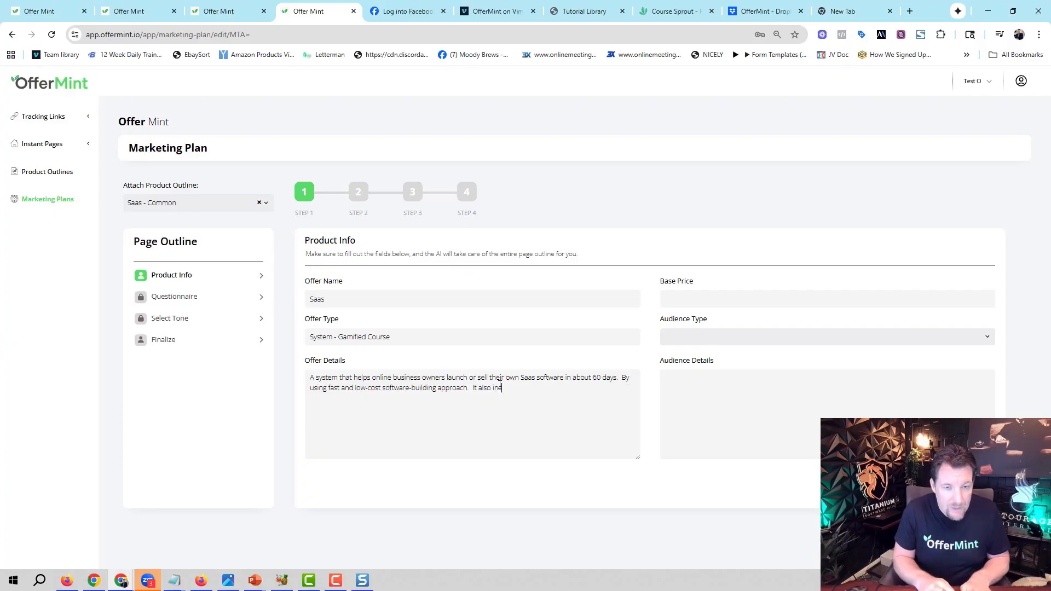
{"action": "type", "text": " week"}
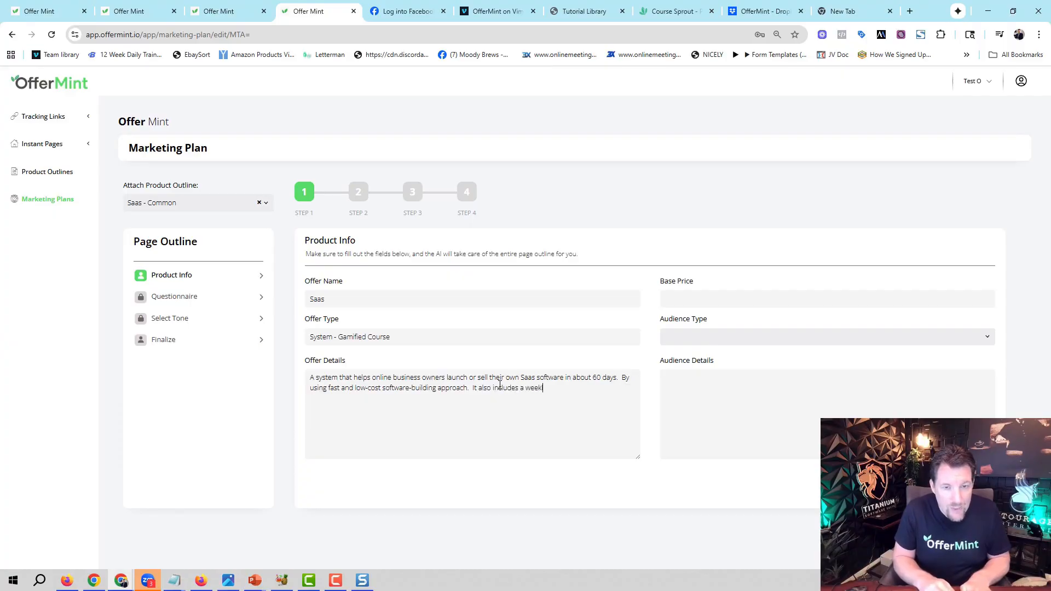
{"action": "type", "text": "ly call a"}
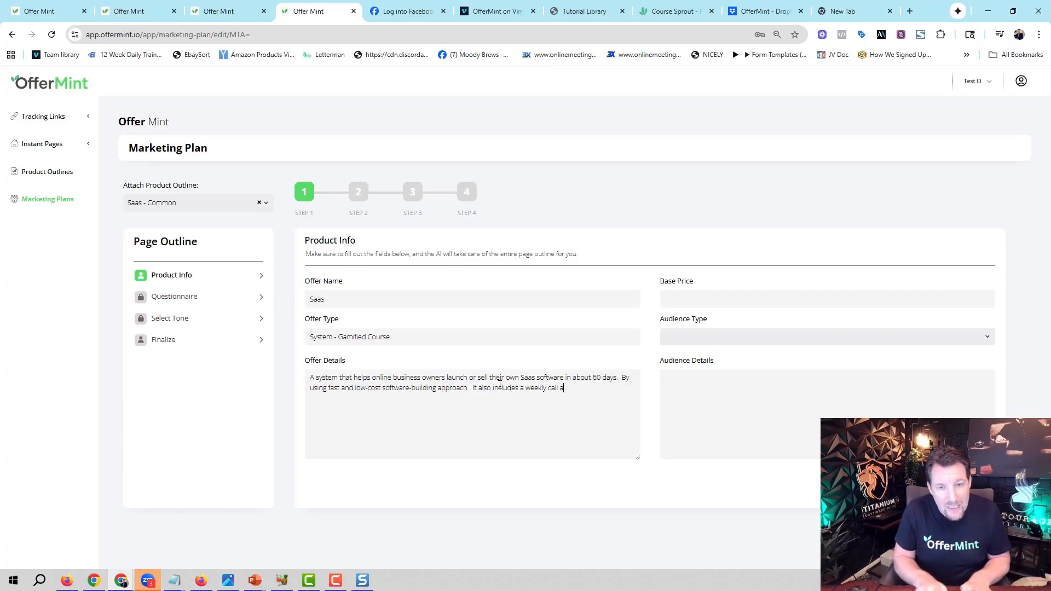
{"action": "type", "text": "nd a live interac"}
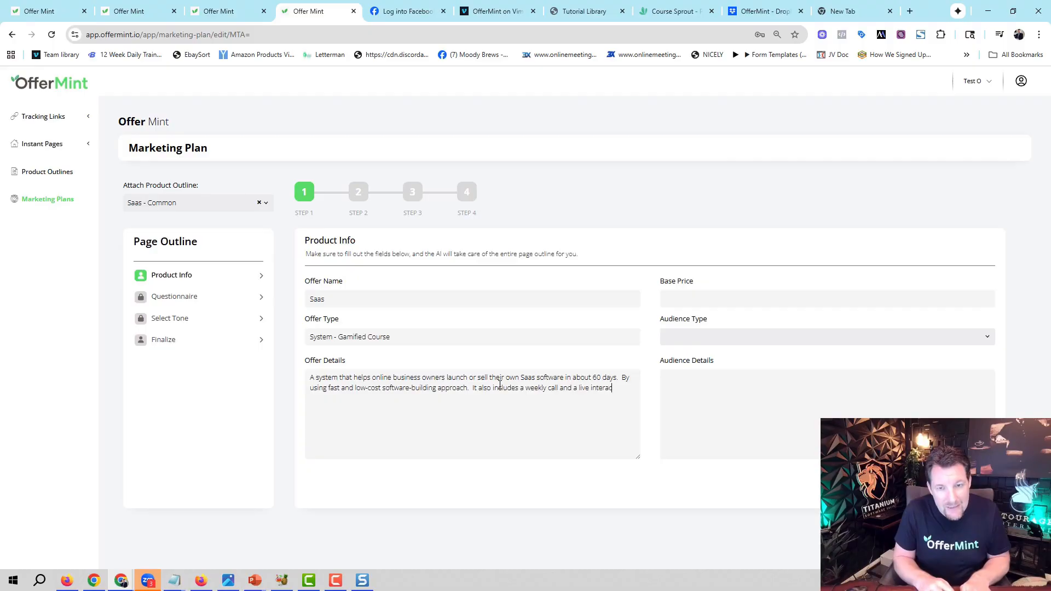
{"action": "type", "text": "tive comm"}
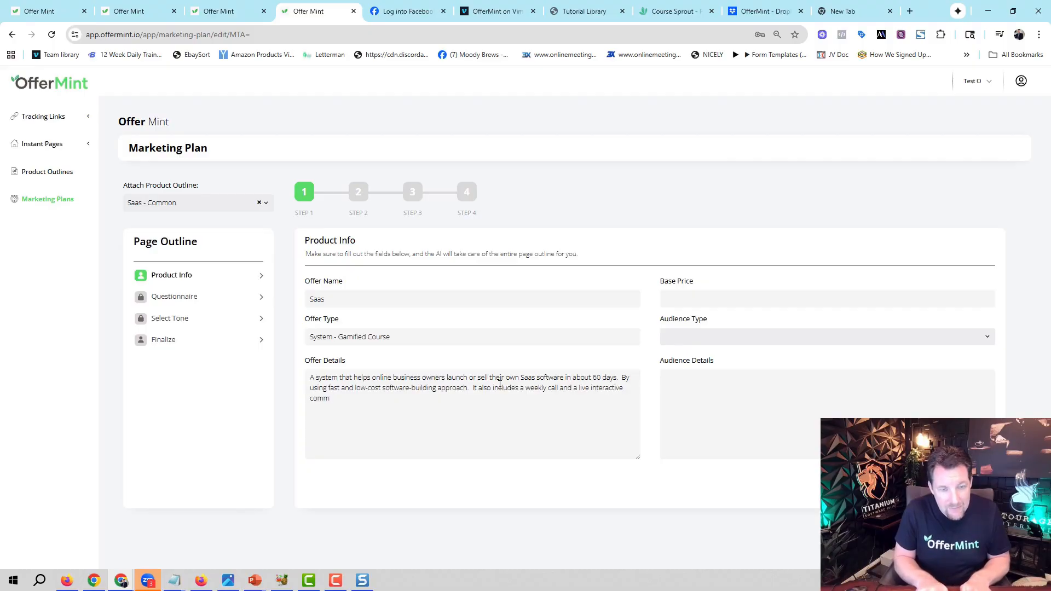
{"action": "type", "text": "unity with a s"}
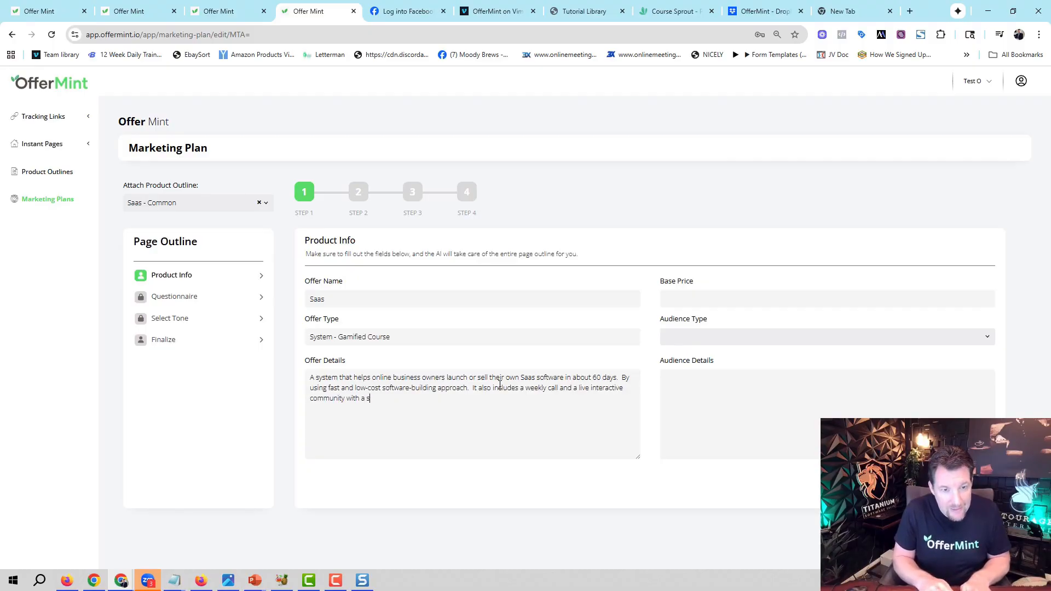
{"action": "type", "text": "erio"}
{"action": "type", "text": "ies of bonuses."}
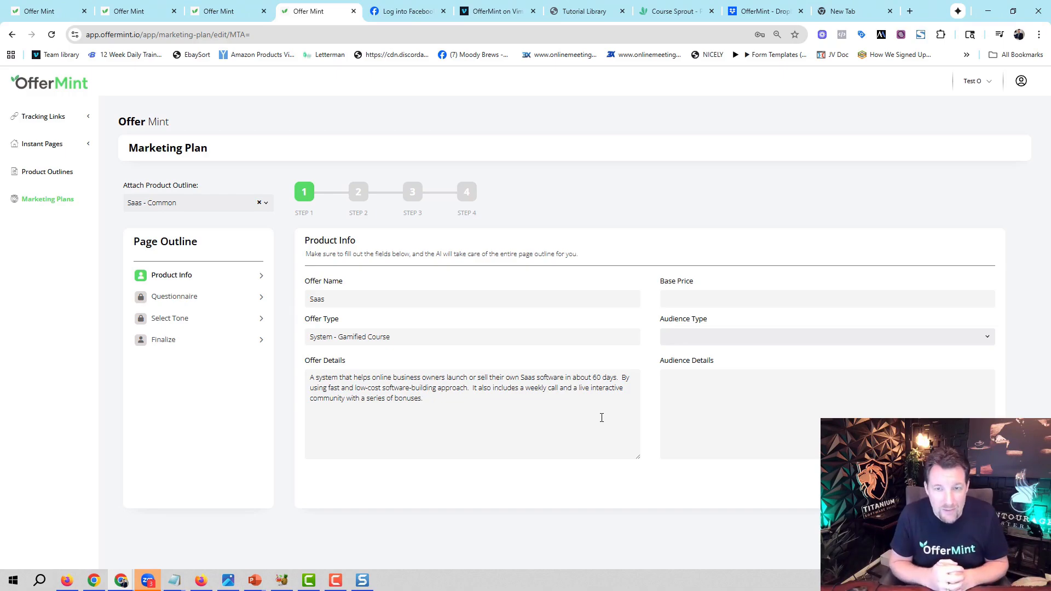
Set the base price to 47 and the audience type to Solopreneurs / Coaches.
{"action": "left_click", "coordinate": [682, 297]}
{"action": "type", "text": "47"}
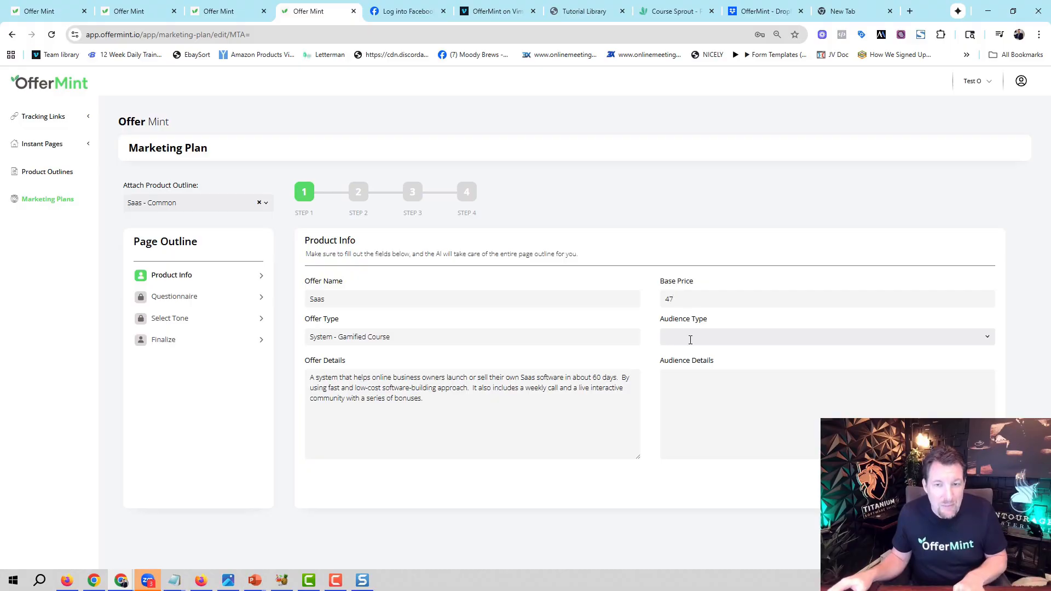
{"action": "left_click", "coordinate": [690, 338]}
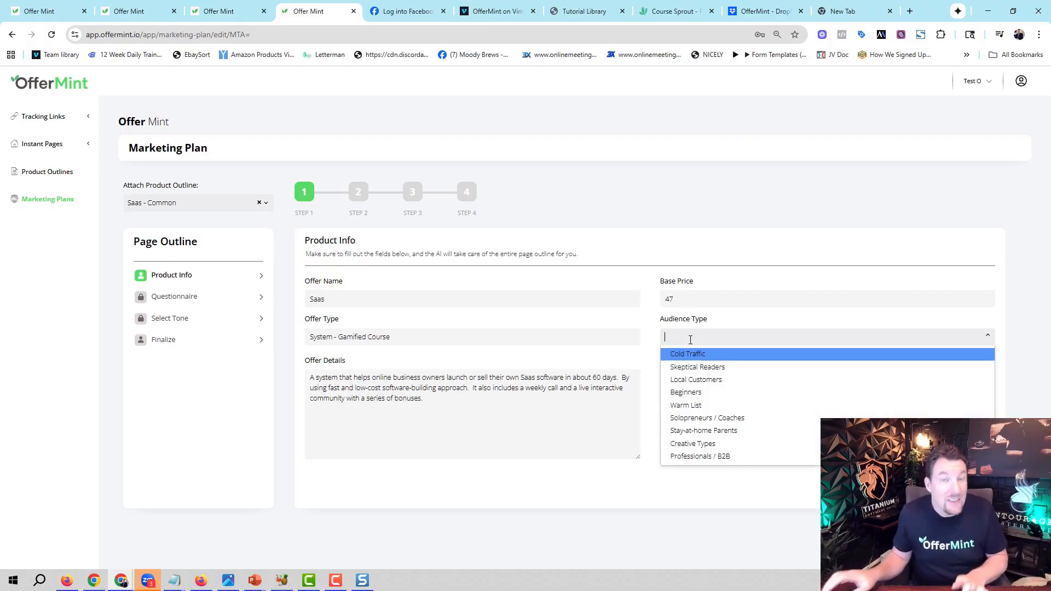
{"action": "left_click", "coordinate": [671, 240]}
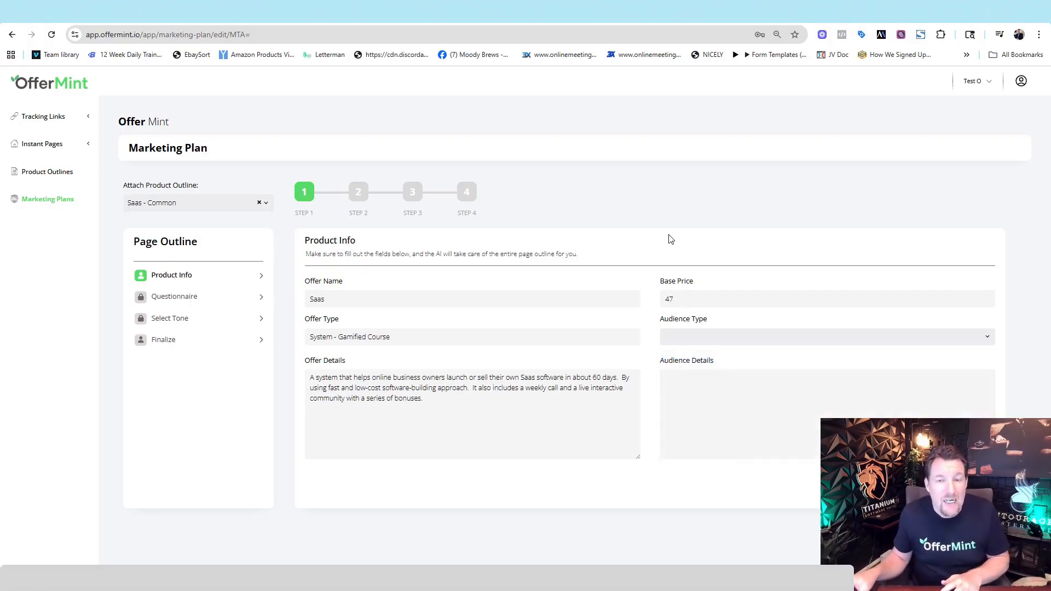
{"action": "left_click", "coordinate": [677, 337]}
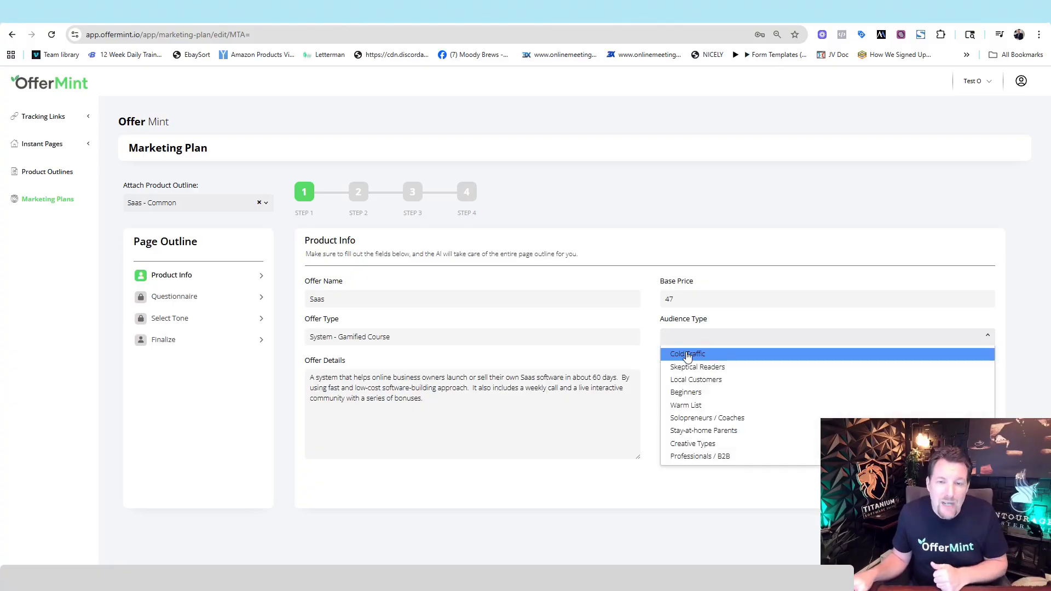
{"action": "left_click", "coordinate": [689, 422]}
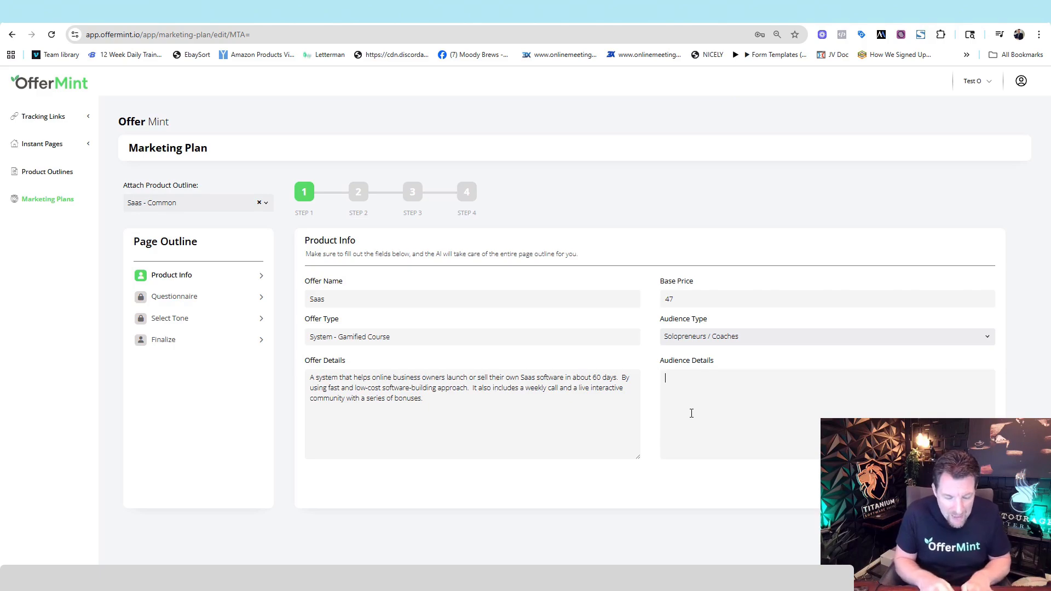
Enter "Home based entreprenuers and small business owners" as the audience details.
{"action": "type", "text": "Home base"}
{"action": "type", "text": "en"}
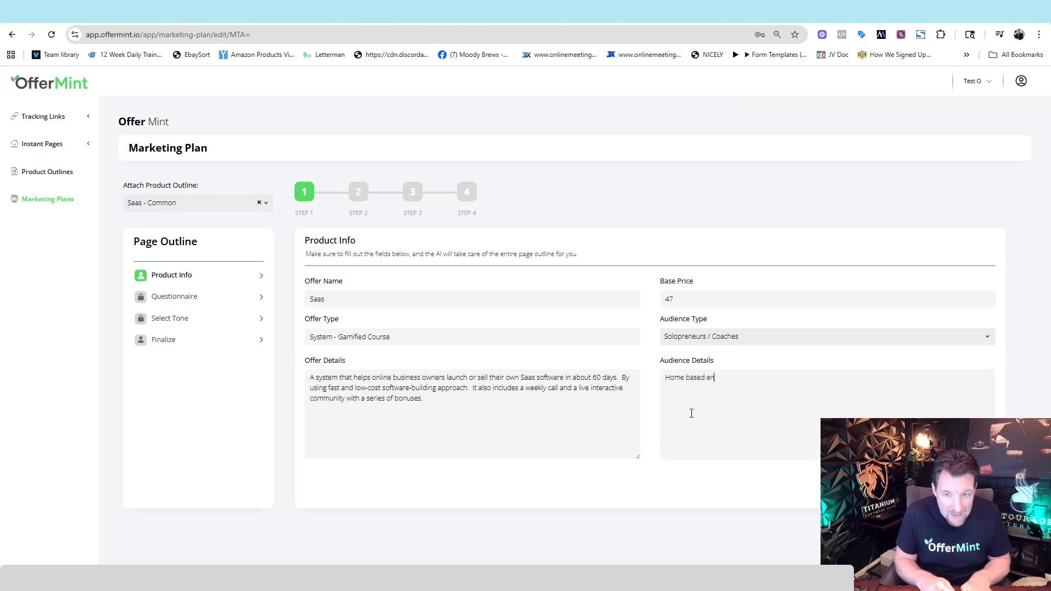
{"action": "type", "text": "trepr"}
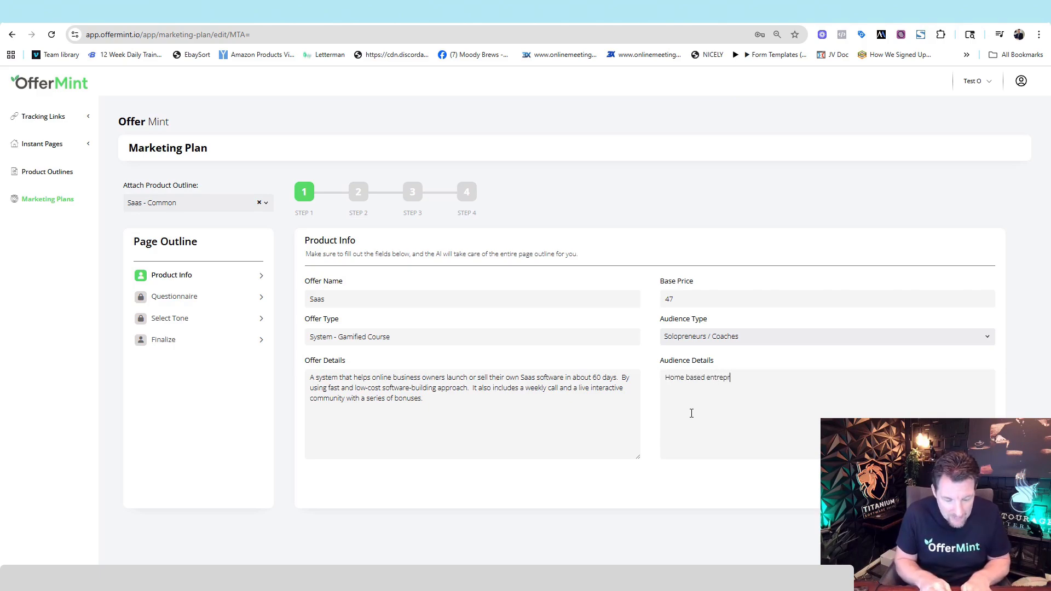
{"action": "type", "text": "enues"}
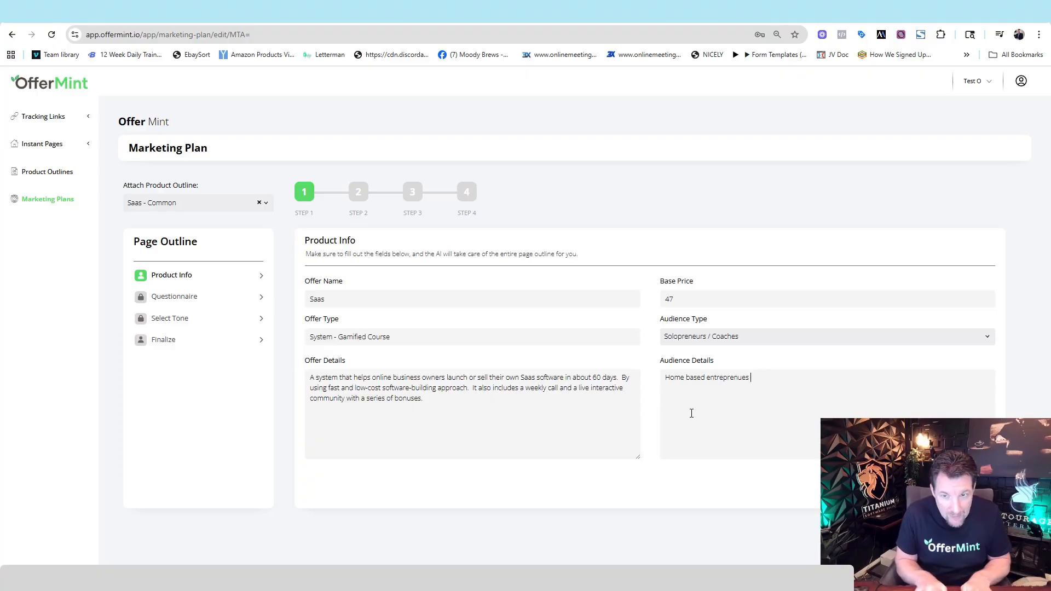
{"action": "key", "text": "BackSpace"}
{"action": "key", "text": "BackSpace"}
{"action": "type", "text": "rs and "}
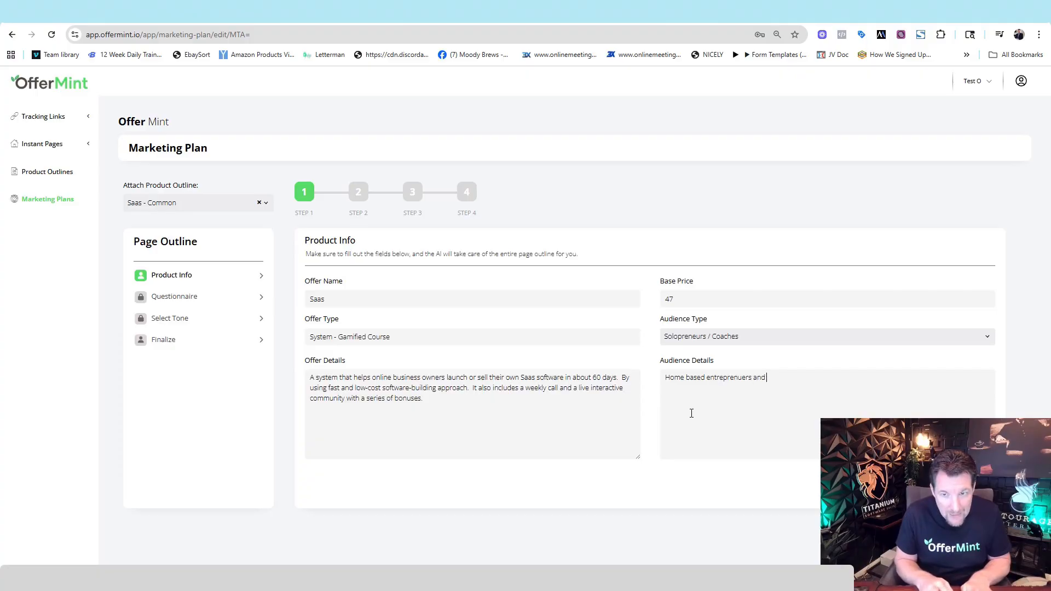
{"action": "type", "text": "small business owners"}
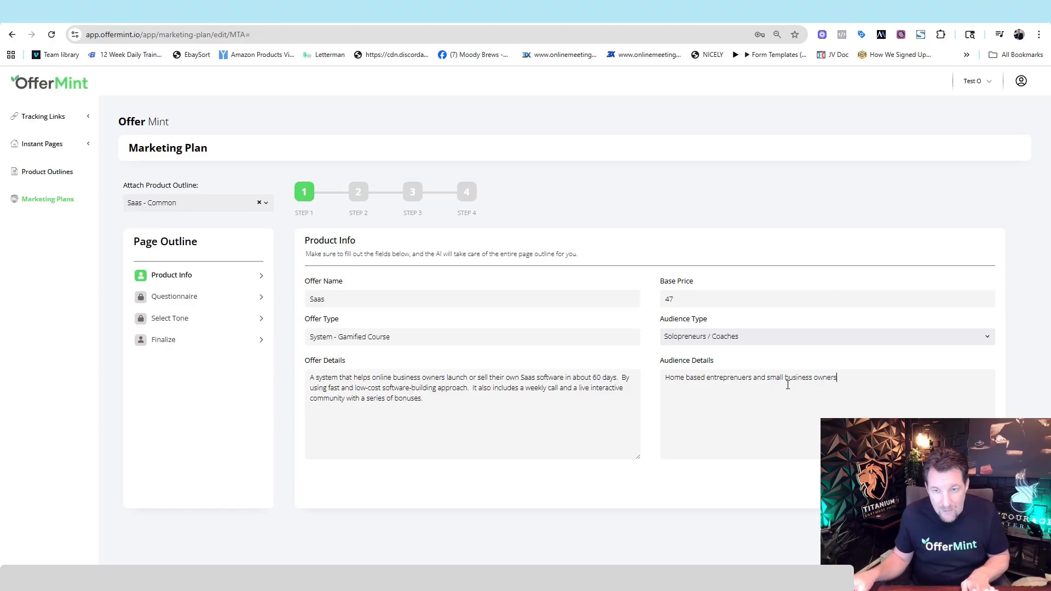
Clear the audience details and paste the same text back in.
{"action": "key", "text": "ctrl+a"}
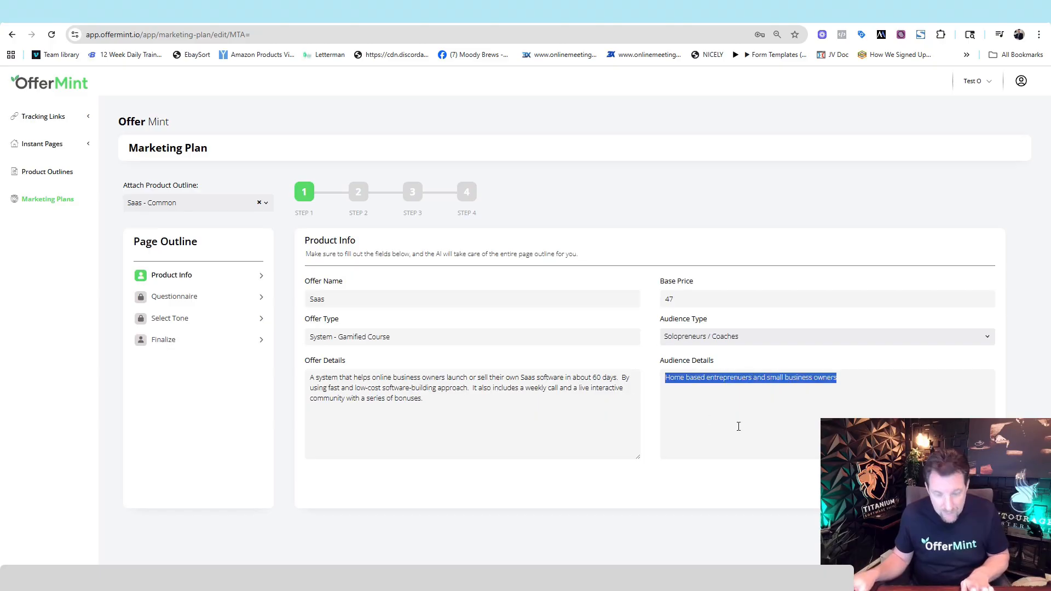
{"action": "key", "text": "BackSpace"}
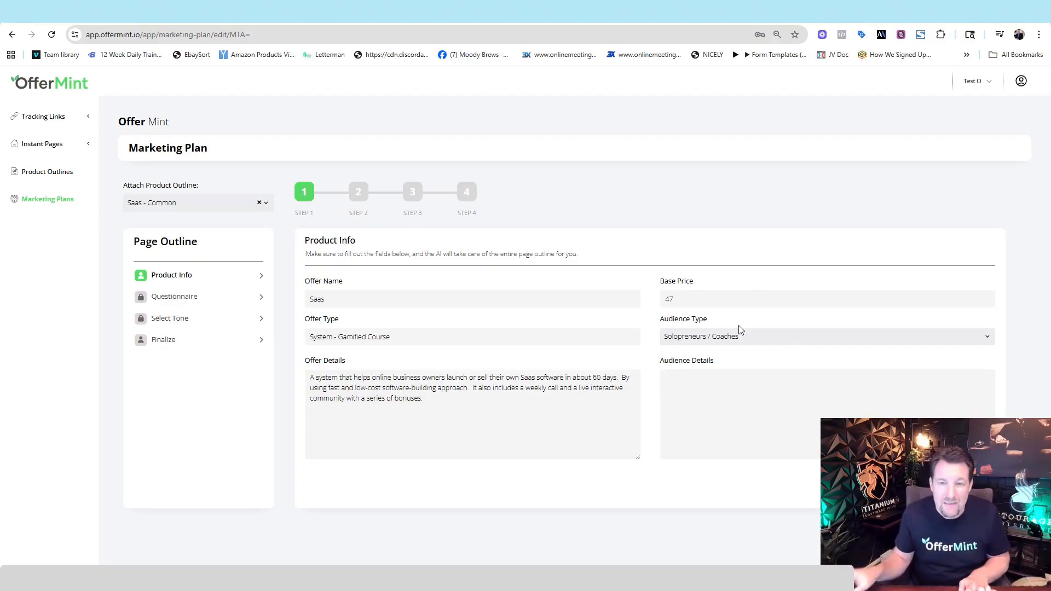
{"action": "type", "text": "Home based entrepreneurs and small business owners"}
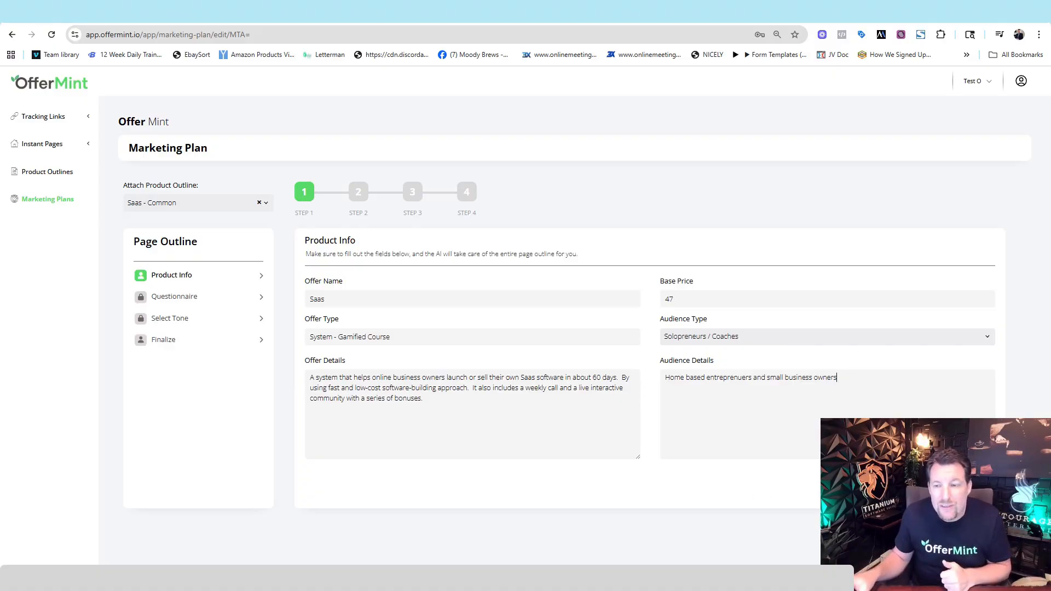
Continue to the page questionnaire and review the generated answer about the required level of experience.
{"action": "left_click", "coordinate": [968, 484]}
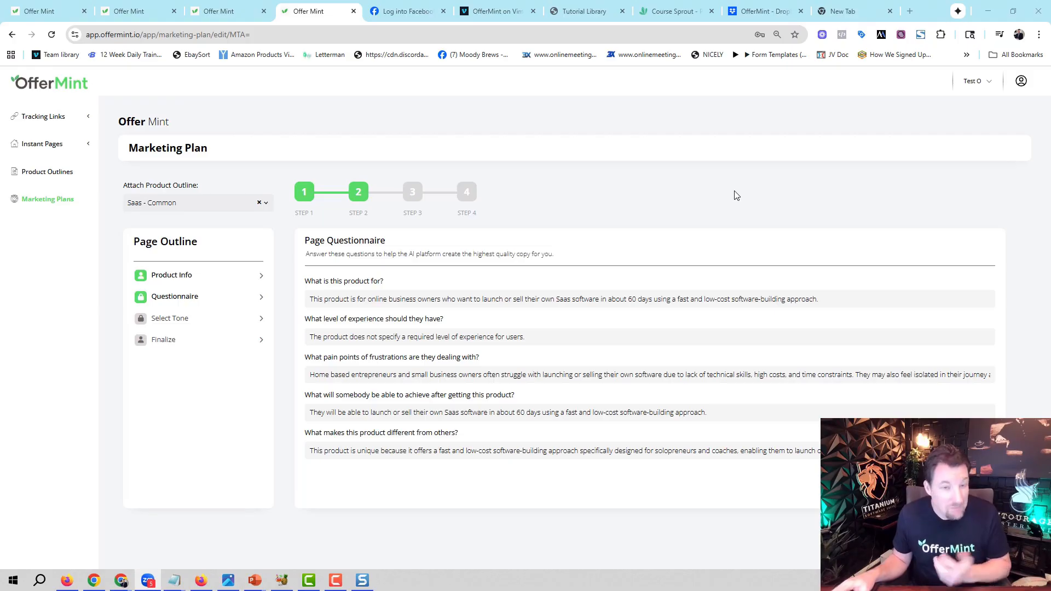
{"action": "left_click", "coordinate": [847, 299]}
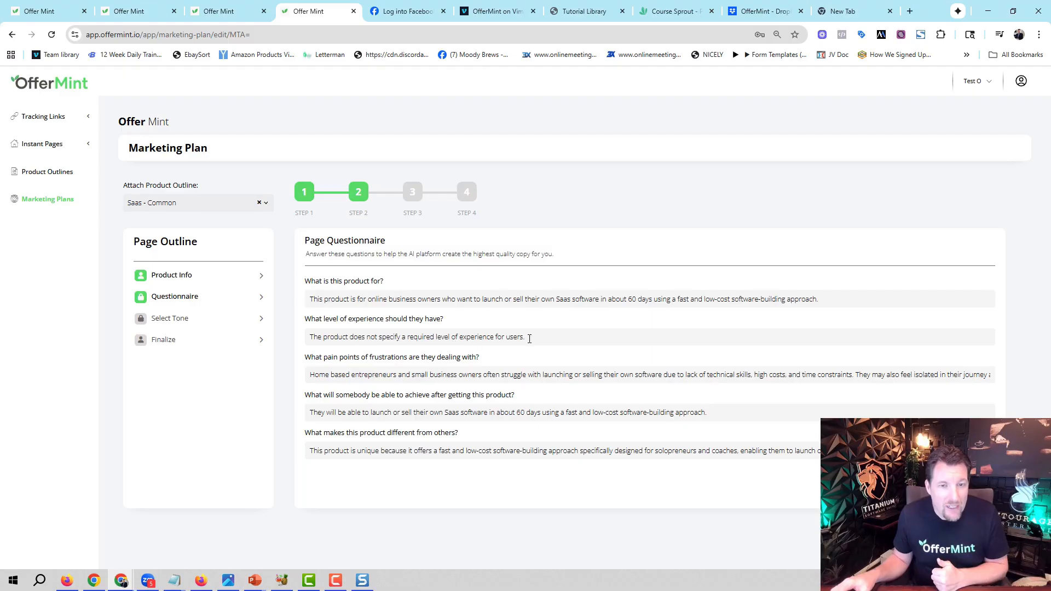
{"action": "left_click_drag", "start_coordinate": [525, 337], "coordinate": [305, 338]}
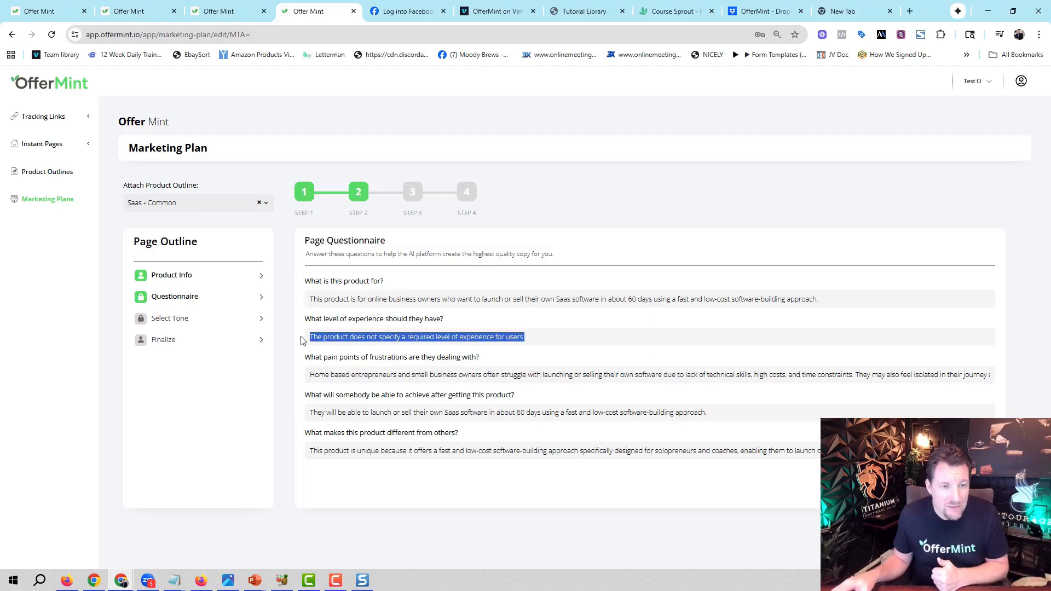
{"action": "left_click", "coordinate": [550, 322]}
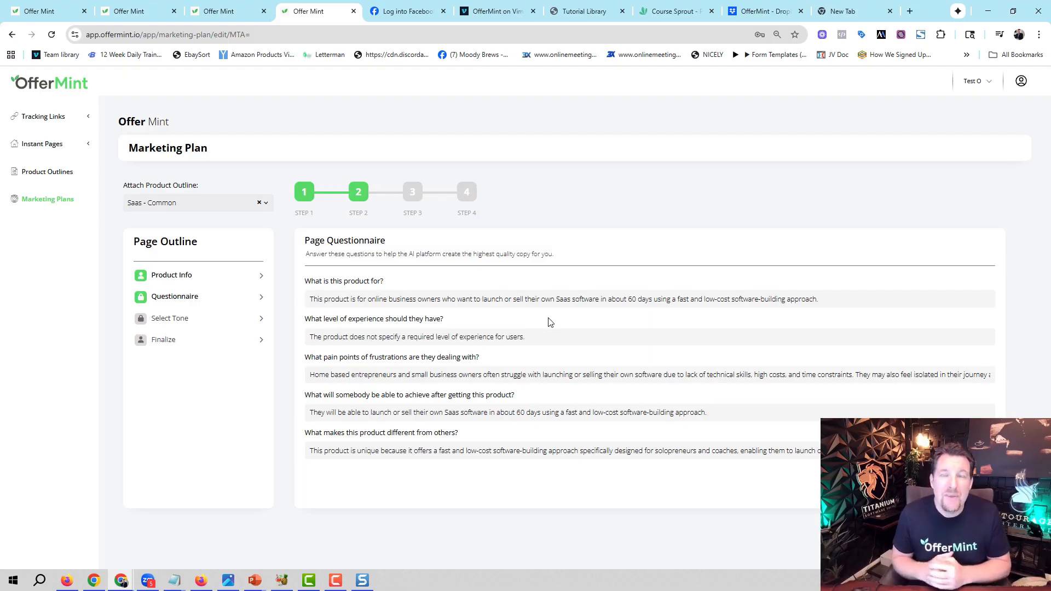
Replace the experience-level answer with "They don't have to have technical experience. However it definitey helps to have software experience from a users perspective".
{"action": "left_click_drag", "start_coordinate": [539, 335], "coordinate": [291, 351]}
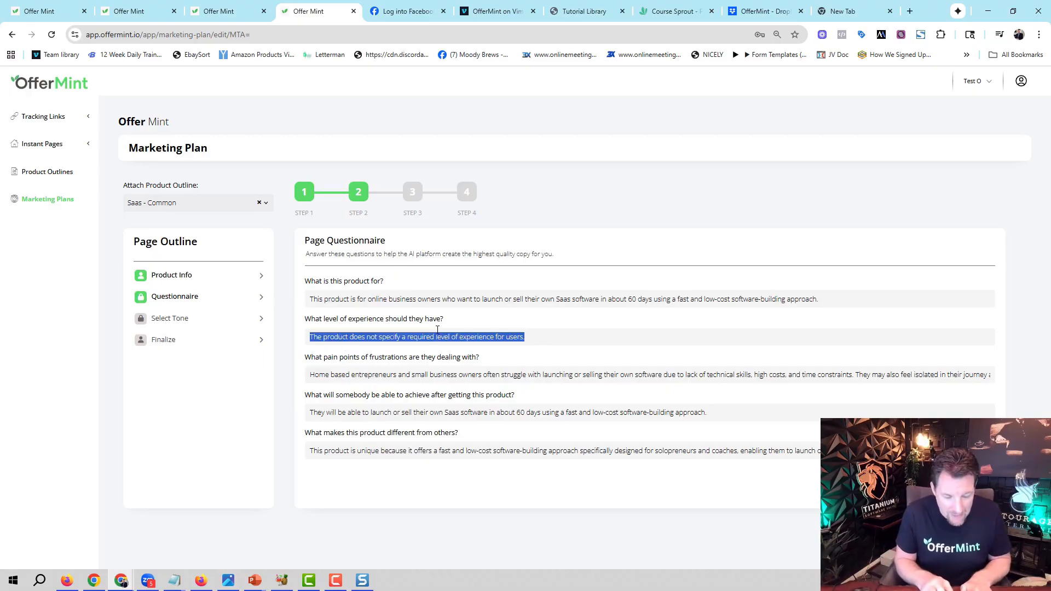
{"action": "type", "text": "They d"}
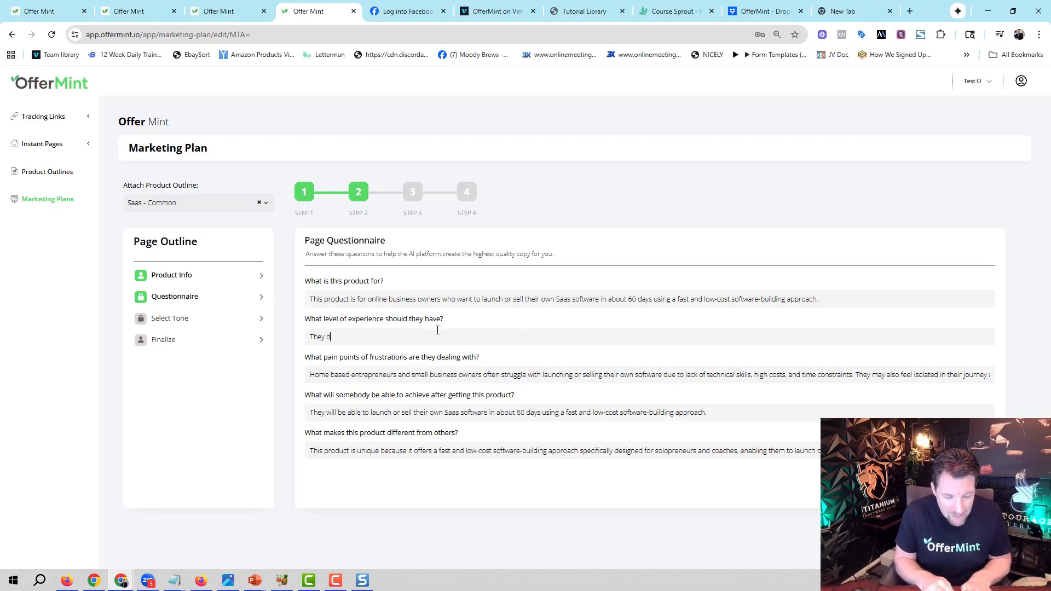
{"action": "type", "text": "on't have to have "}
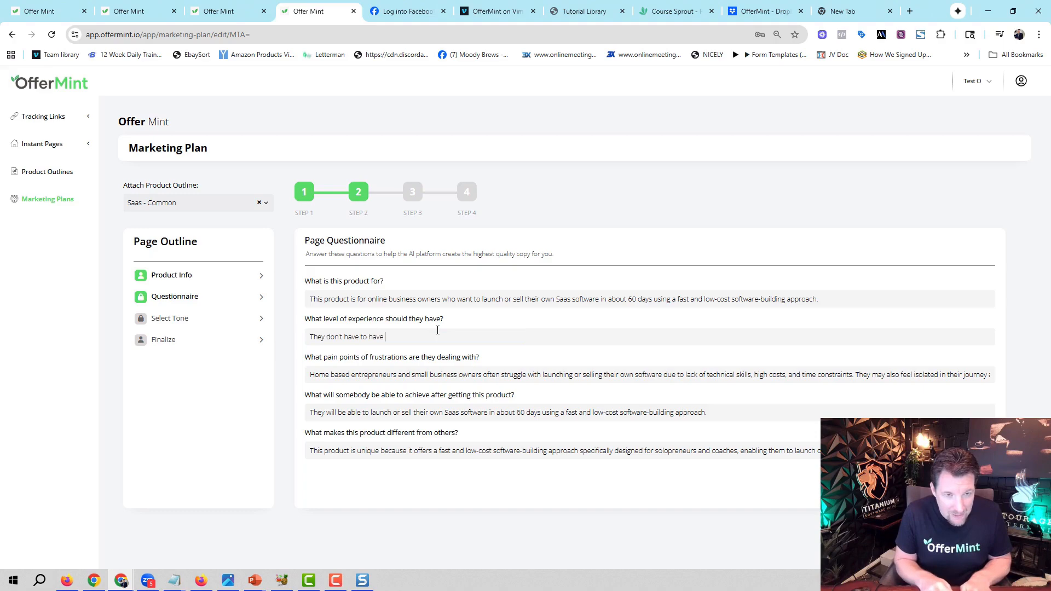
{"action": "type", "text": "technical expe"}
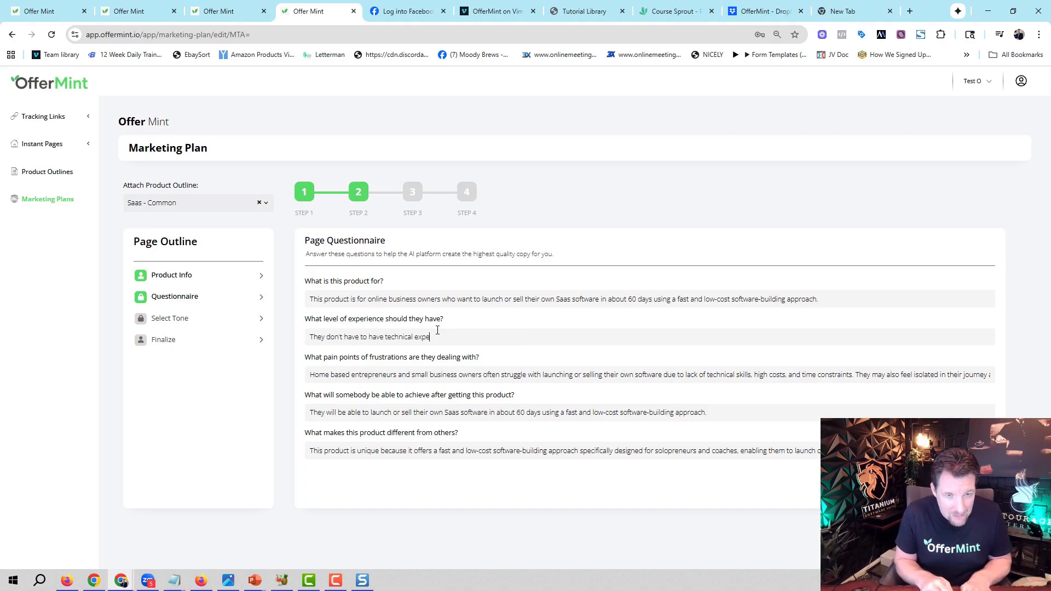
{"action": "type", "text": "rience.  Howeve"}
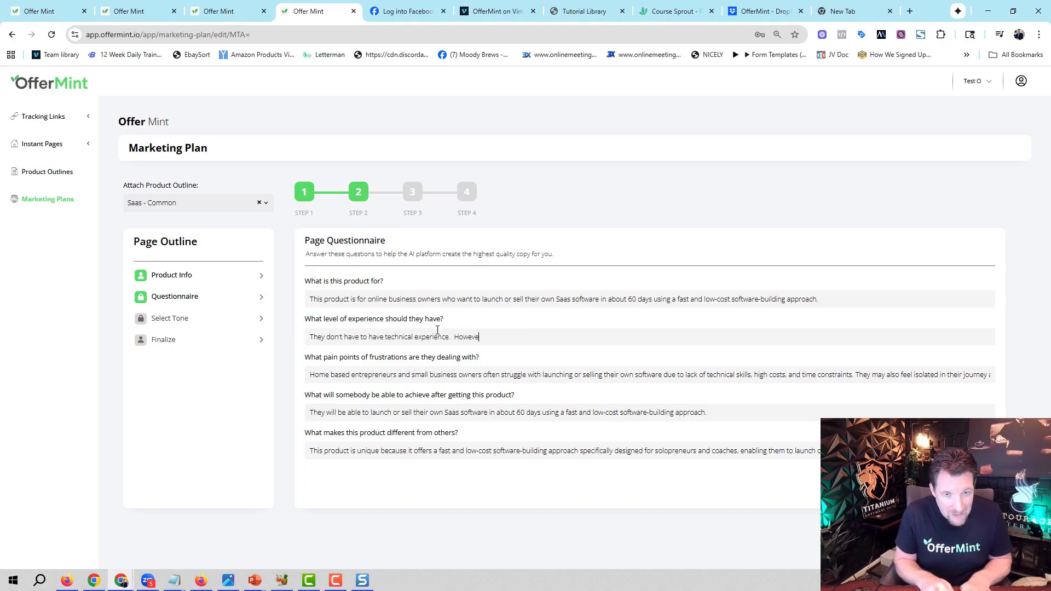
{"action": "type", "text": "r it"}
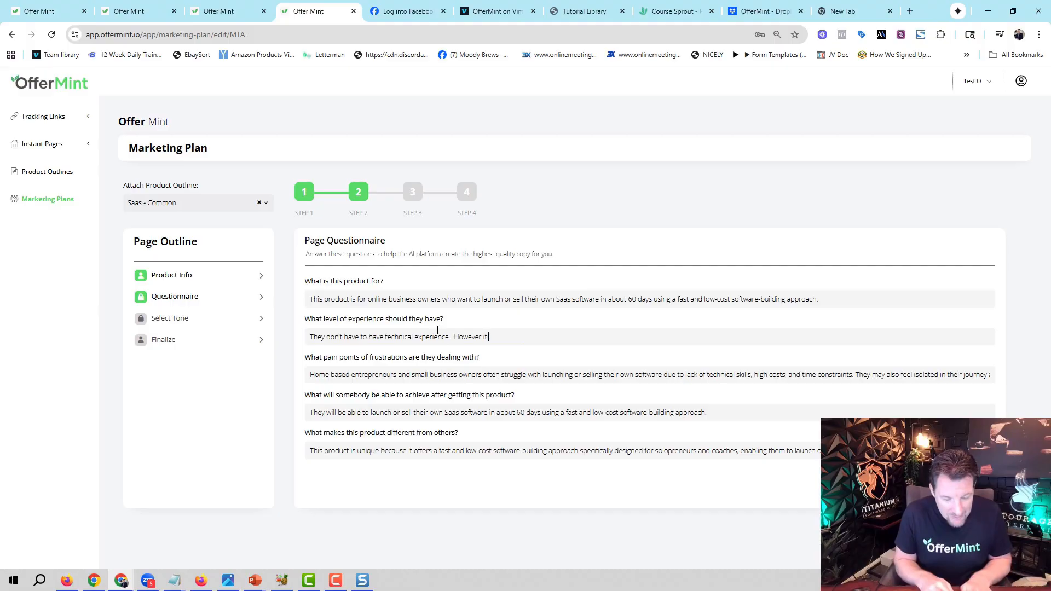
{"action": "type", "text": " definitey he"}
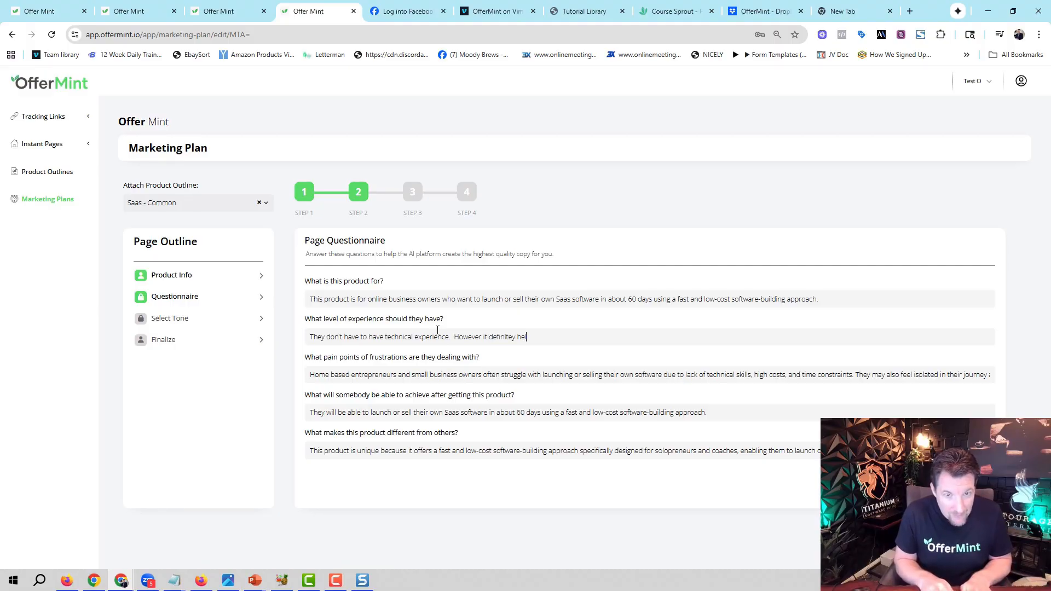
{"action": "type", "text": "lps to have"}
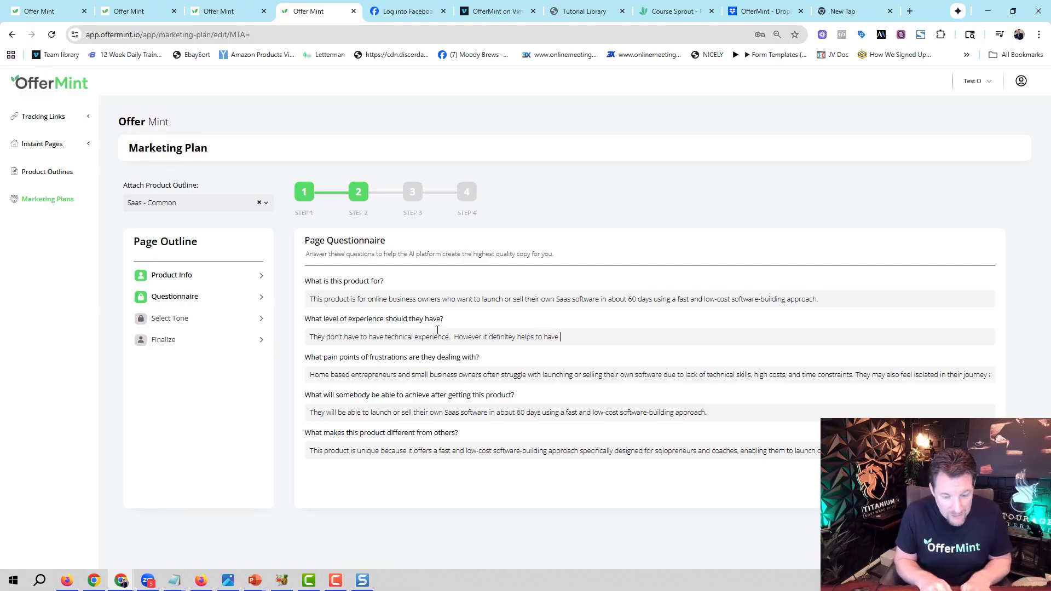
{"action": "type", "text": " software exspe"}
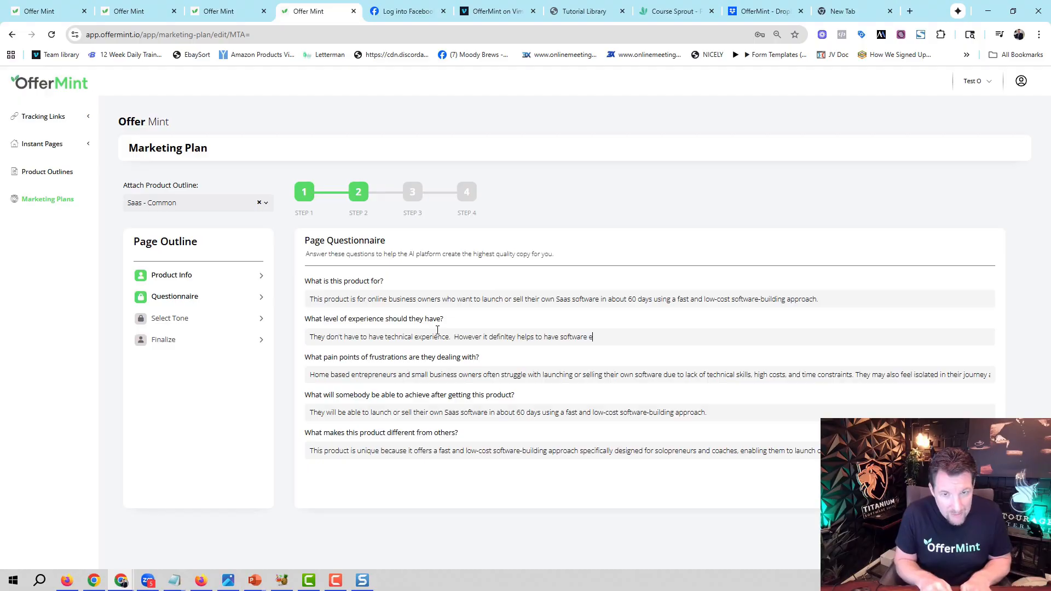
{"action": "key", "text": "BackSpace"}
{"action": "key", "text": "BackSpace"}
{"action": "key", "text": "BackSpace"}
{"action": "type", "text": "perien"}
{"action": "type", "text": "ce from "}
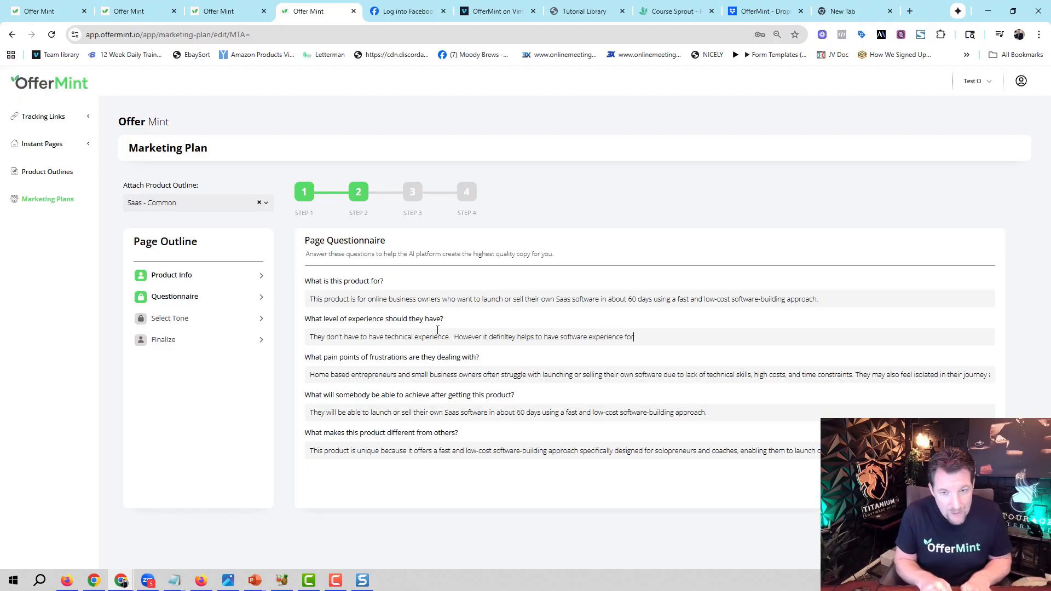
{"action": "type", "text": "a use"}
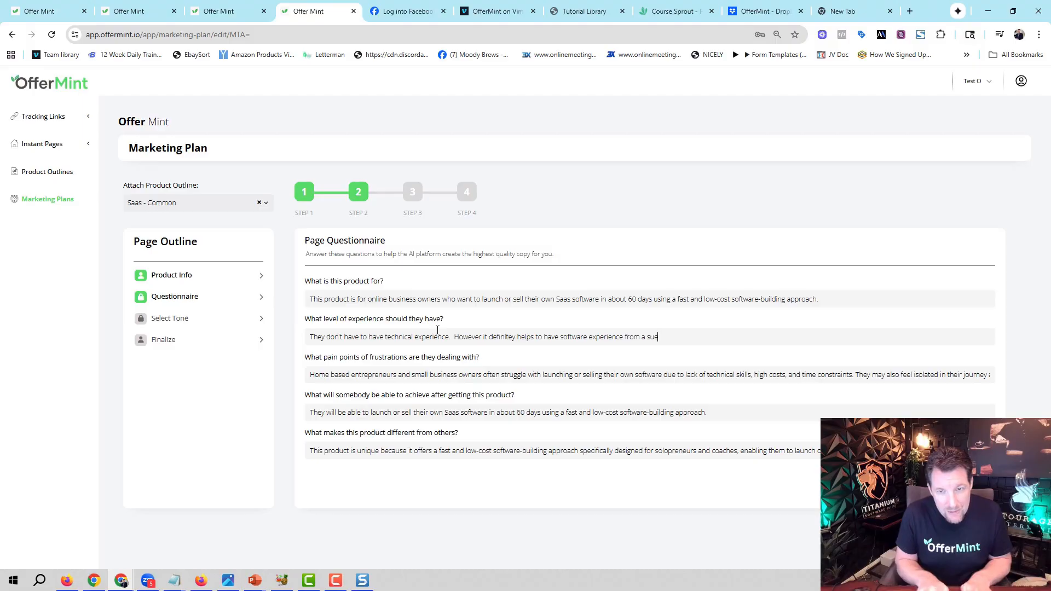
{"action": "type", "text": "rs per"}
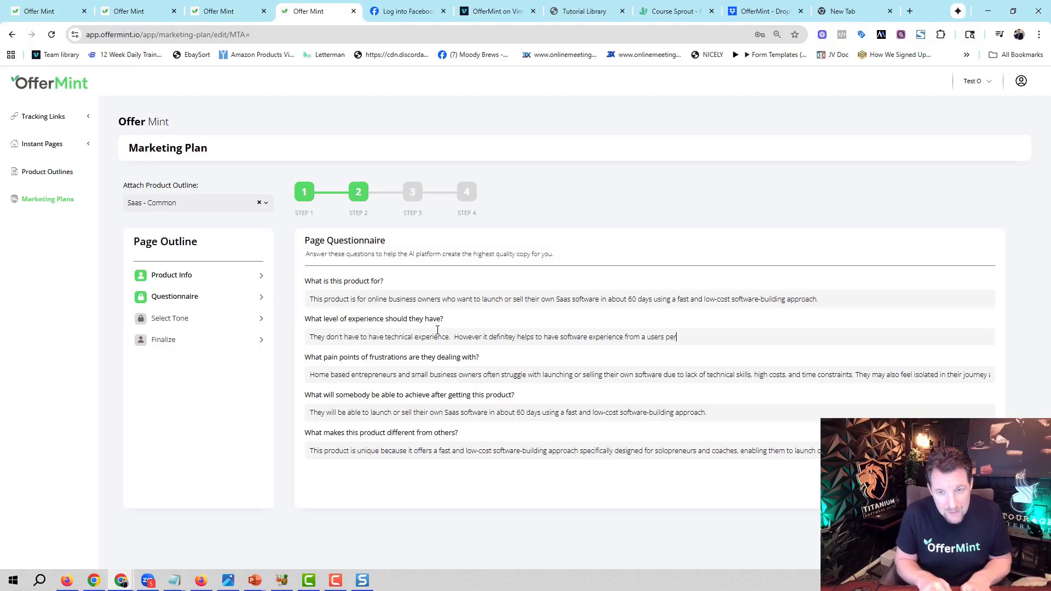
{"action": "type", "text": "spective"}
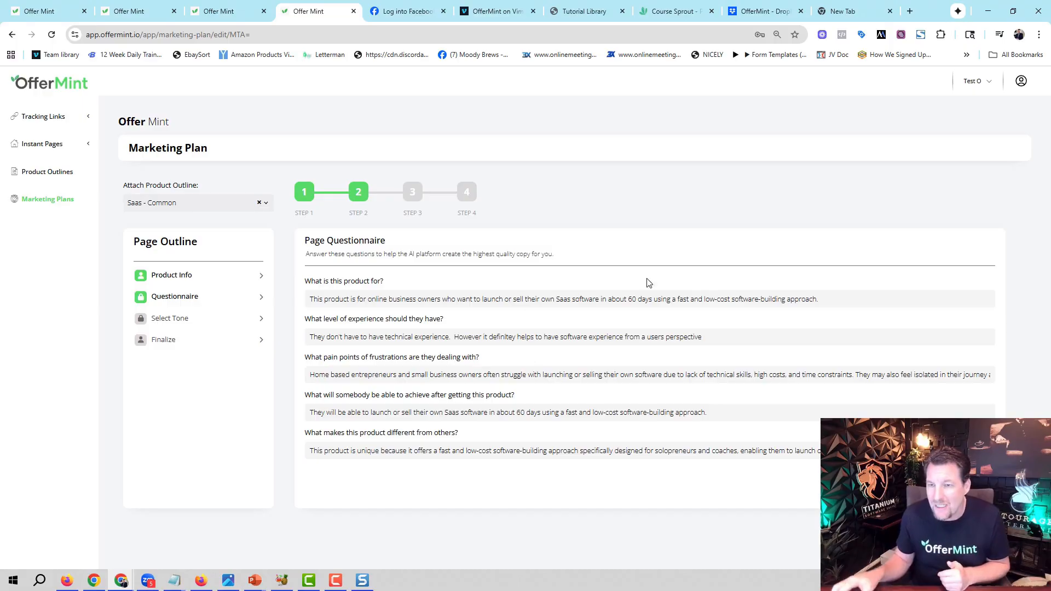
Read the full answers about the audience's pain points and what makes the product different from others.
{"action": "left_click_drag", "start_coordinate": [852, 374], "coordinate": [989, 375]}
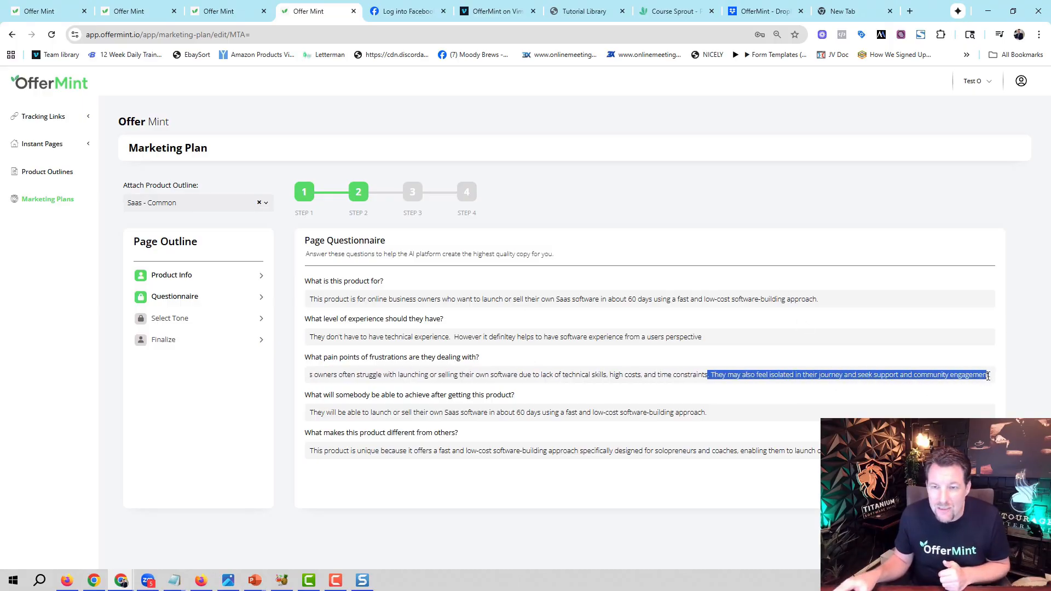
{"action": "left_click", "coordinate": [917, 404]}
{"action": "left_click_drag", "start_coordinate": [907, 375], "coordinate": [1024, 374]}
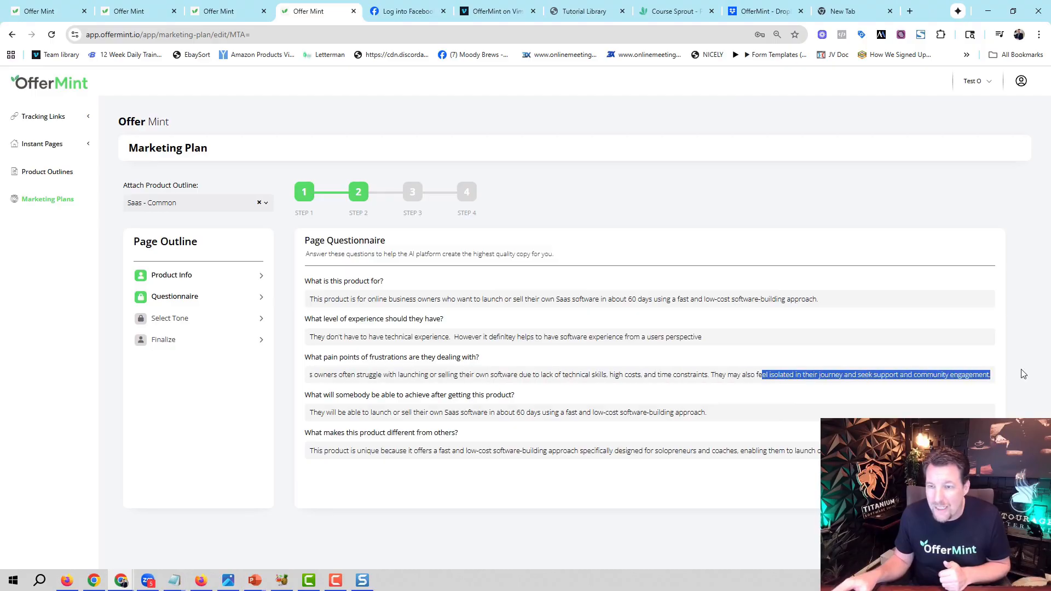
{"action": "left_click", "coordinate": [897, 400]}
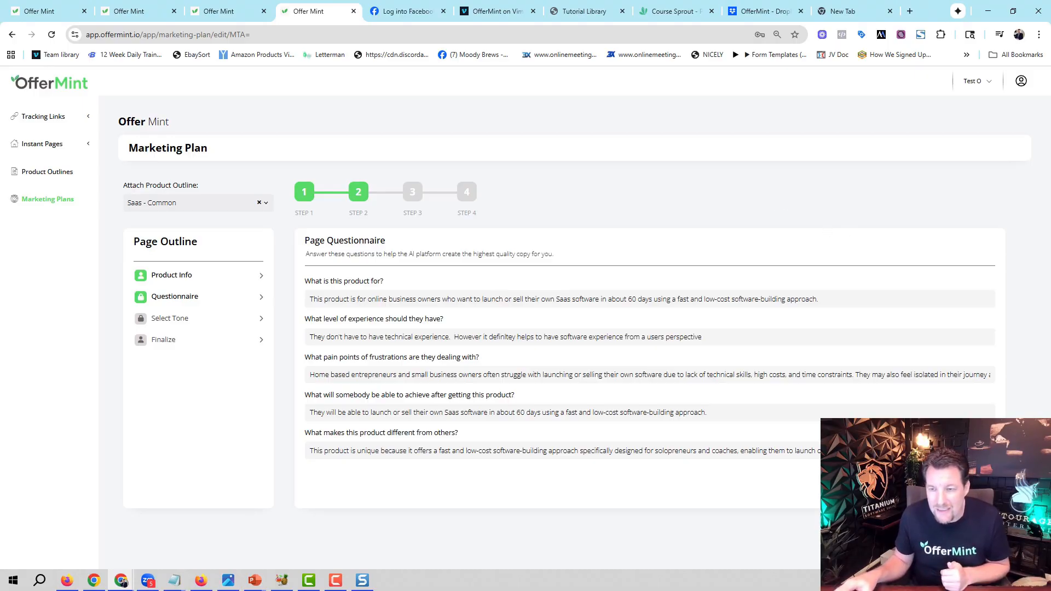
{"action": "left_click_drag", "start_coordinate": [941, 450], "coordinate": [1029, 452]}
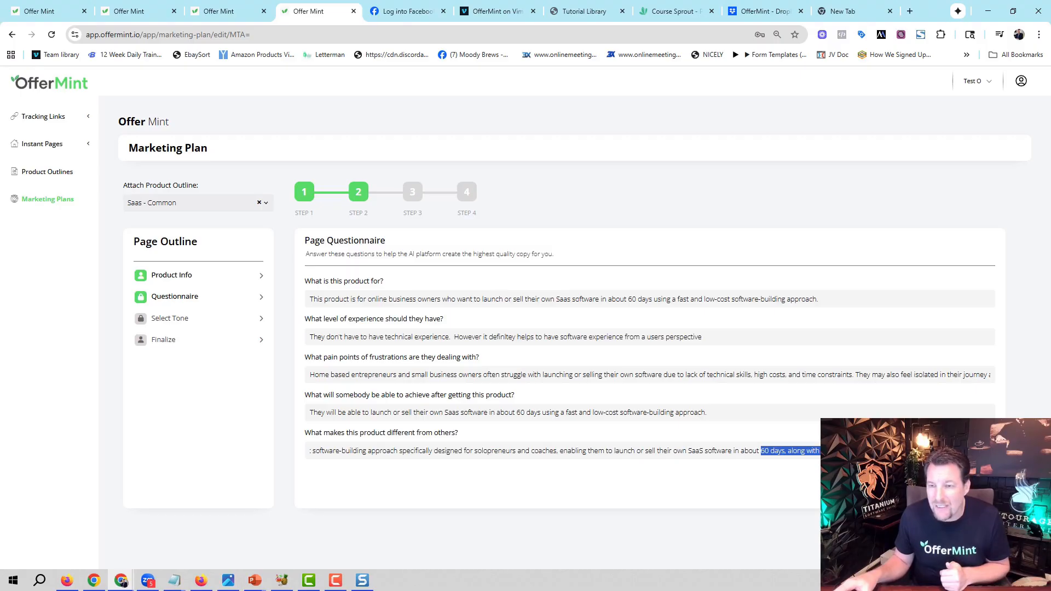
{"action": "left_click", "coordinate": [719, 435]}
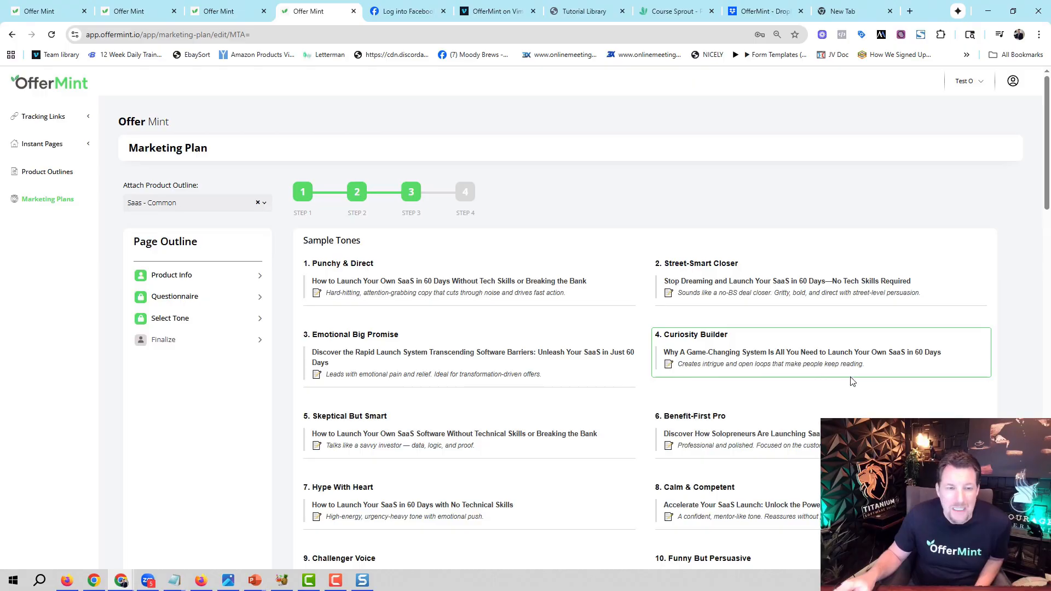
Look through the whole list of sample tones and continue to the Finalize stage of the marketing plan.
{"action": "scroll", "coordinate": [1002, 273], "scroll_direction": "down", "scroll_amount": 7}
{"action": "left_click_drag", "start_coordinate": [1047, 240], "coordinate": [1033, 146]}
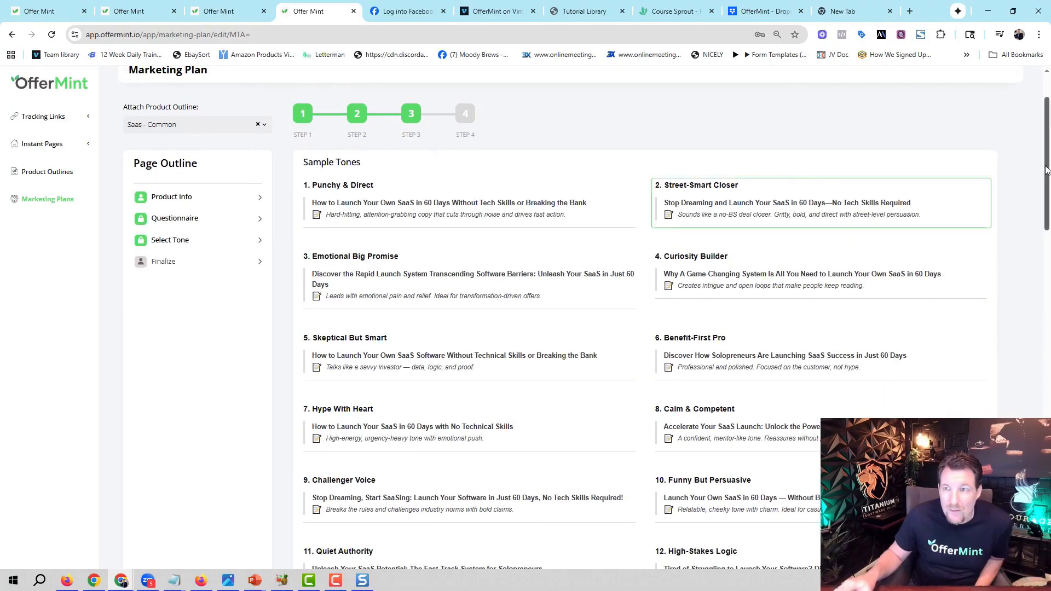
{"action": "left_click_drag", "start_coordinate": [1043, 184], "coordinate": [1044, 534]}
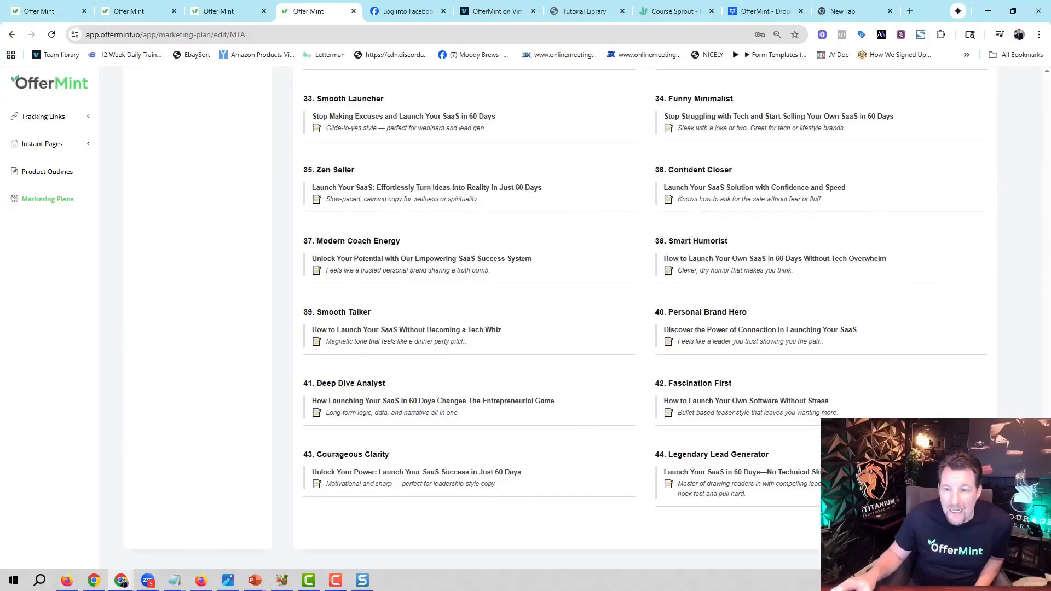
{"action": "left_click", "coordinate": [968, 529]}
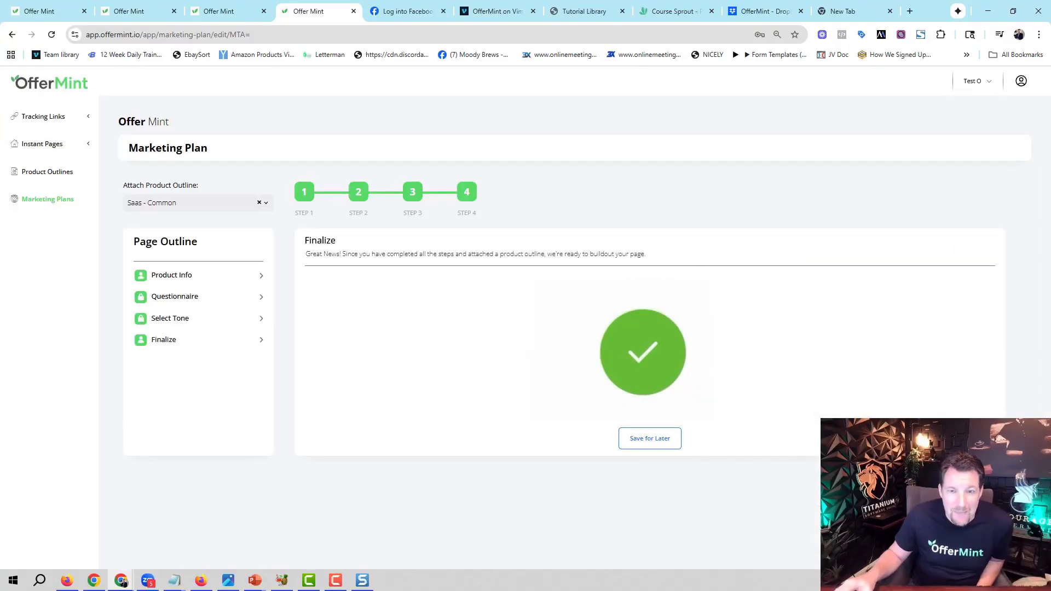